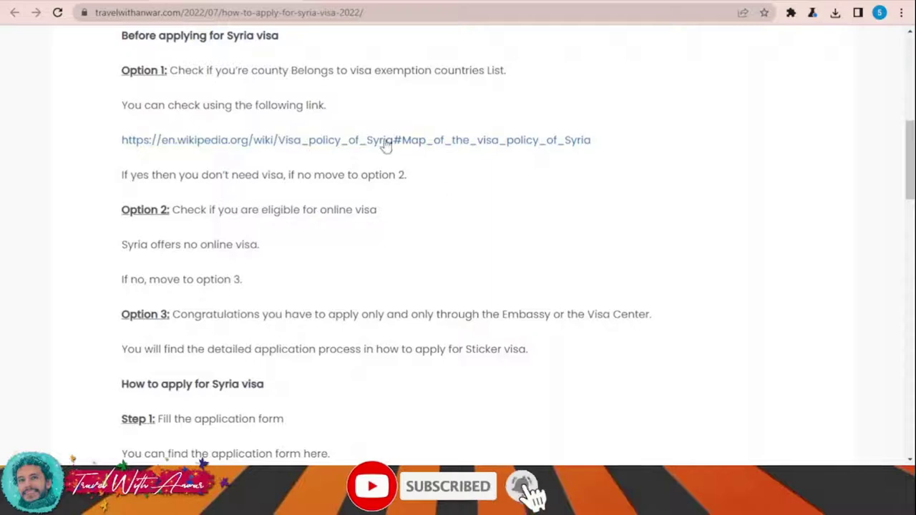
- Open the Wikipedia page on Syria's visa policy, and open the English visa application form from the Stockholm embassy's visa page
{"action": "left_click", "coordinate": [215, 140]}
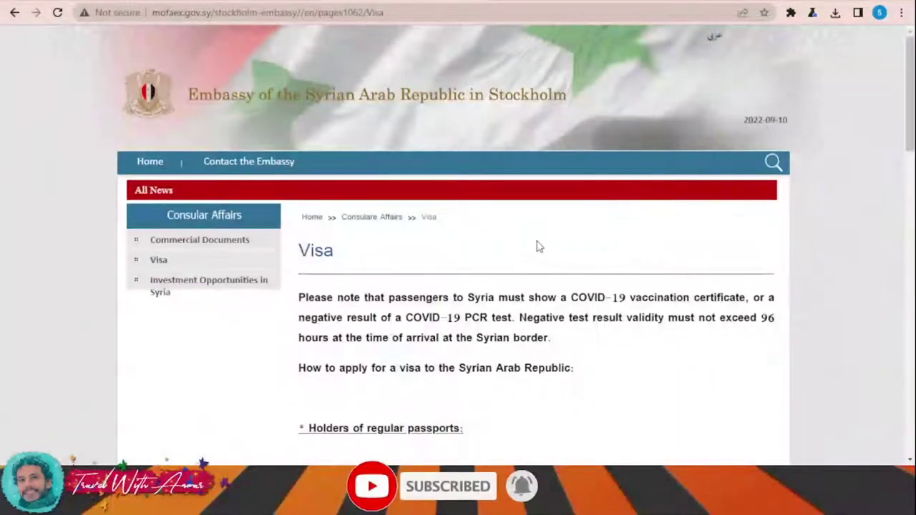
{"action": "scroll", "coordinate": [540, 247], "scroll_direction": "down", "scroll_amount": 4}
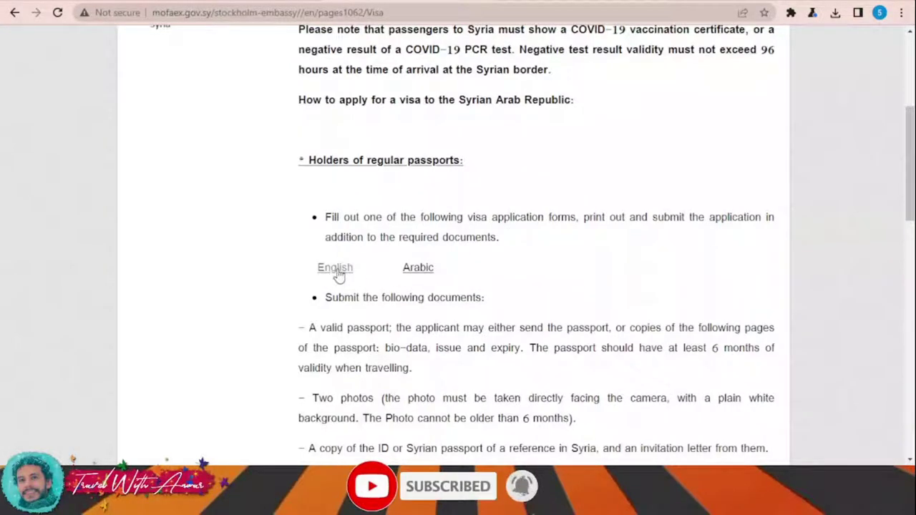
{"action": "left_click", "coordinate": [336, 269]}
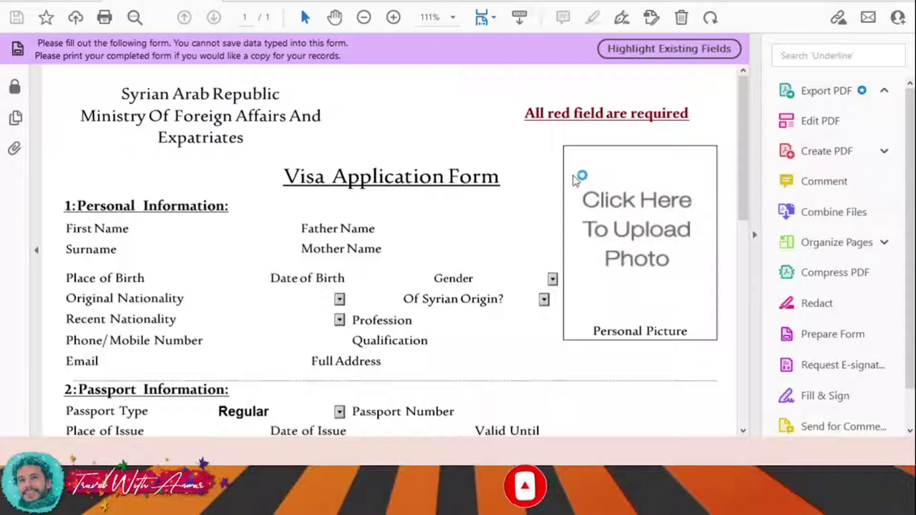
- Review the fields of the visa application form, from personal information through passport, travel, reference and application information
{"action": "scroll", "coordinate": [430, 171], "scroll_direction": "down", "scroll_amount": 3}
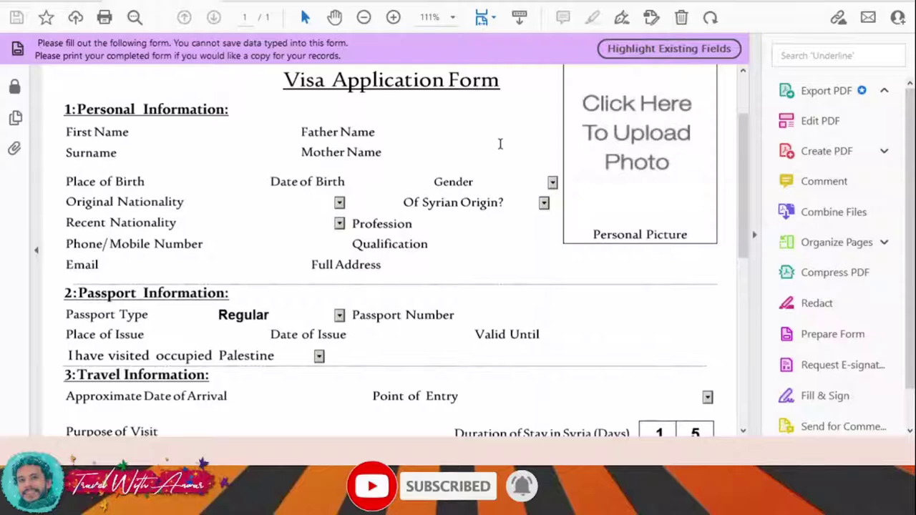
{"action": "scroll", "coordinate": [500, 144], "scroll_direction": "down", "scroll_amount": 12}
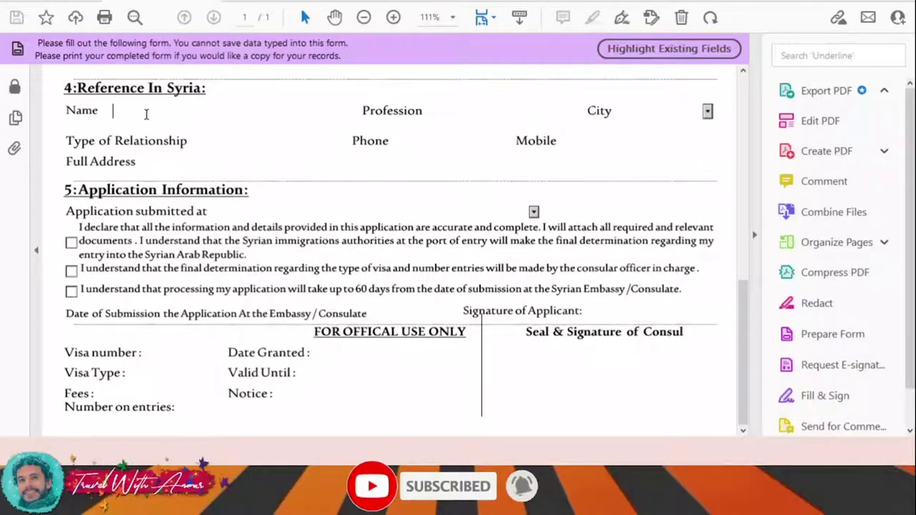
{"action": "scroll", "coordinate": [368, 139], "scroll_direction": "up", "scroll_amount": 7}
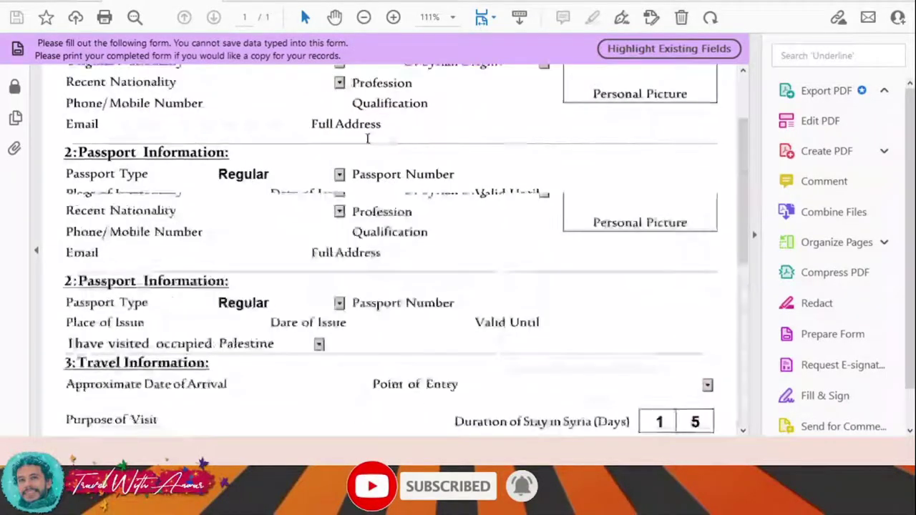
{"action": "scroll", "coordinate": [385, 131], "scroll_direction": "down", "scroll_amount": 3}
{"action": "scroll", "coordinate": [384, 132], "scroll_direction": "up", "scroll_amount": 4}
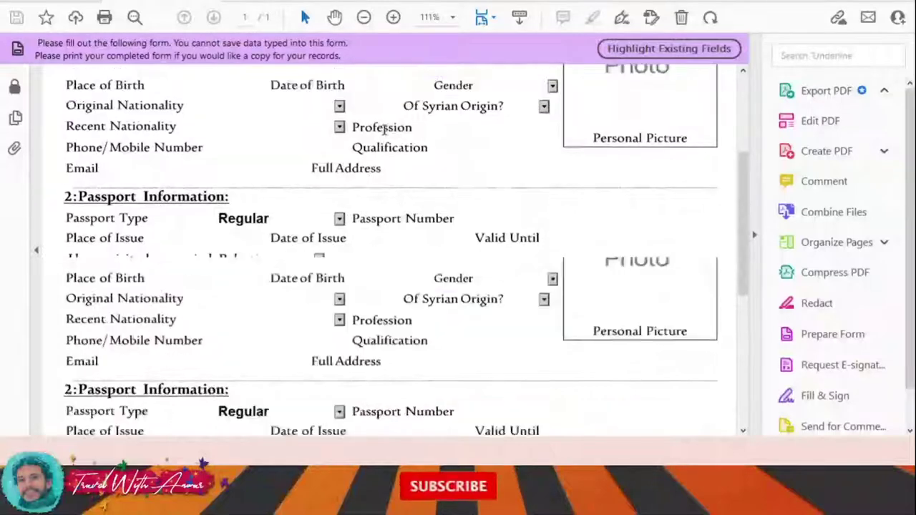
{"action": "scroll", "coordinate": [383, 128], "scroll_direction": "down", "scroll_amount": 2}
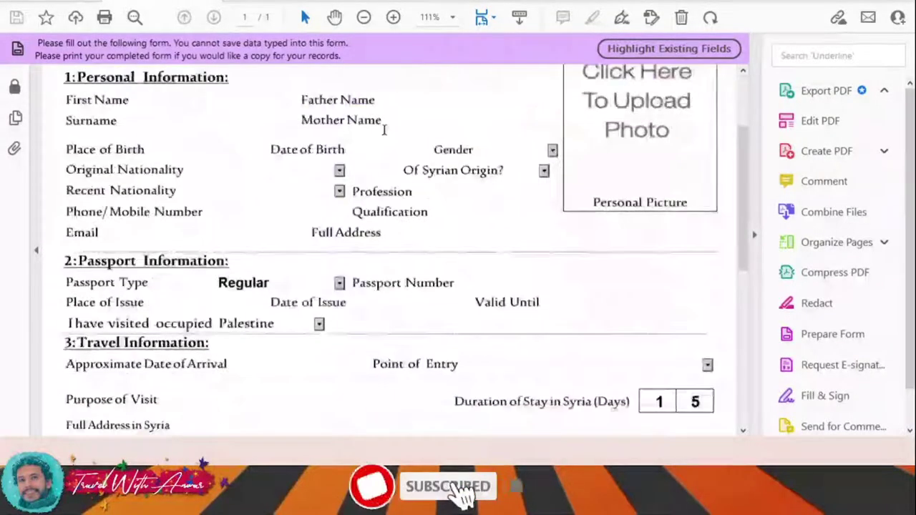
- Set the Gender to MALE in the form's personal information section
{"action": "left_click", "coordinate": [553, 151]}
{"action": "left_click", "coordinate": [537, 189]}
{"action": "left_click", "coordinate": [537, 189]}
- Examine the form's declarations and applicant signature area, and recheck its personal and passport sections
{"action": "scroll", "coordinate": [491, 205], "scroll_direction": "down", "scroll_amount": 5}
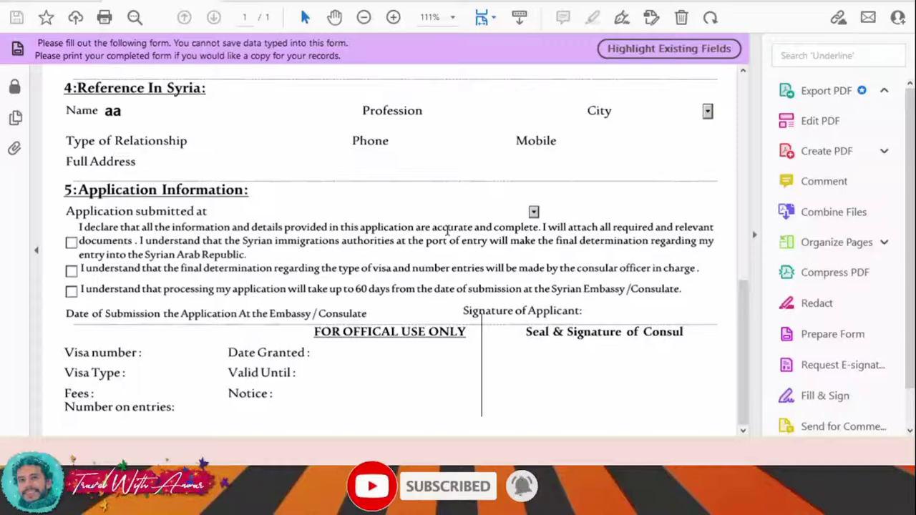
{"action": "scroll", "coordinate": [432, 192], "scroll_direction": "up", "scroll_amount": 1}
{"action": "scroll", "coordinate": [435, 195], "scroll_direction": "down", "scroll_amount": 1}
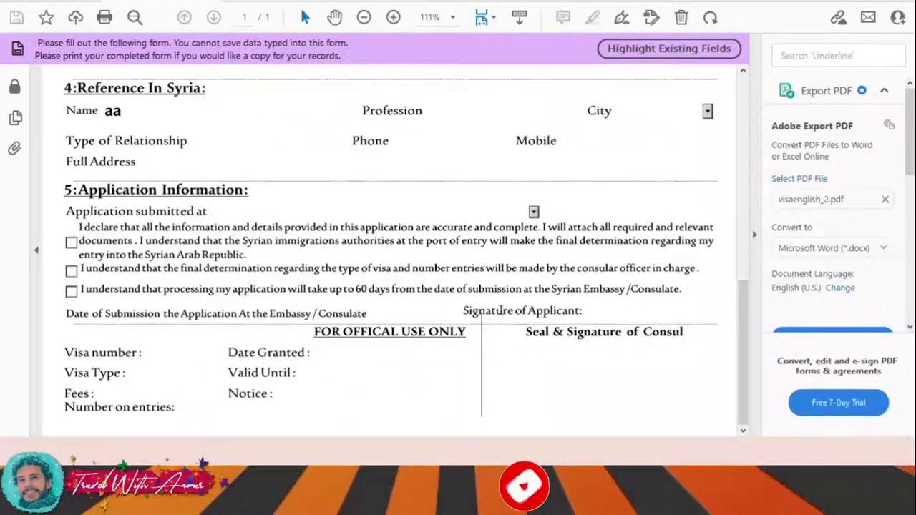
{"action": "scroll", "coordinate": [580, 311], "scroll_direction": "up", "scroll_amount": 10}
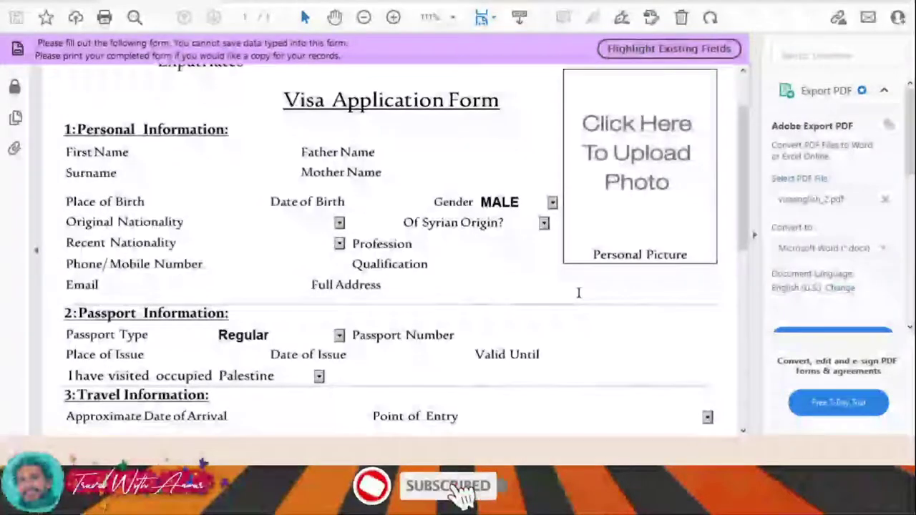
{"action": "scroll", "coordinate": [570, 292], "scroll_direction": "down", "scroll_amount": 4}
{"action": "scroll", "coordinate": [569, 288], "scroll_direction": "up", "scroll_amount": 4}
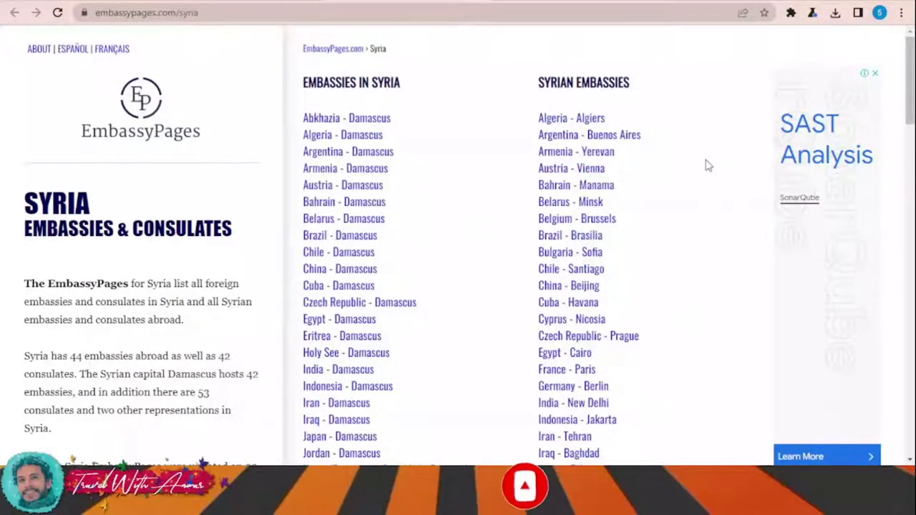
- Look through the lists of Syrian embassies and consulates abroad on the EmbassyPages site
{"action": "scroll", "coordinate": [707, 165], "scroll_direction": "down", "scroll_amount": 5}
{"action": "scroll", "coordinate": [708, 166], "scroll_direction": "down", "scroll_amount": 4}
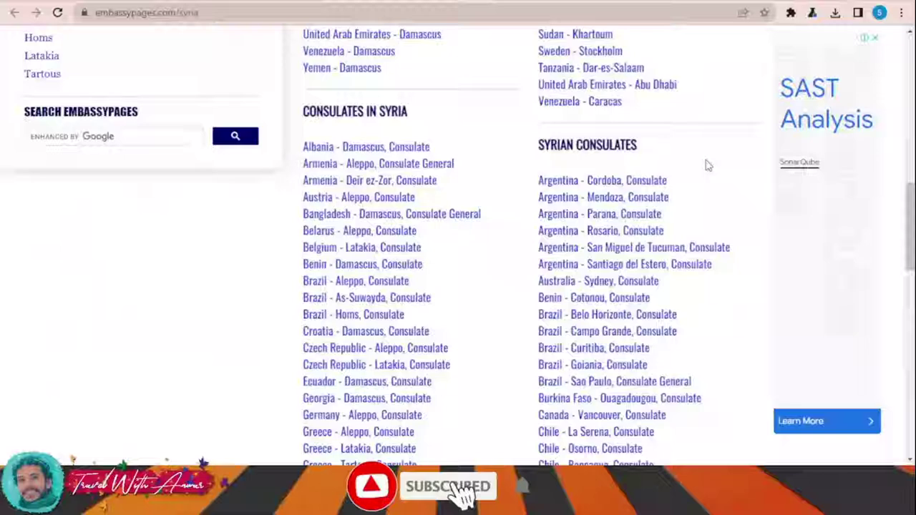
{"action": "scroll", "coordinate": [707, 165], "scroll_direction": "down", "scroll_amount": 9}
{"action": "scroll", "coordinate": [707, 165], "scroll_direction": "down", "scroll_amount": 2}
{"action": "scroll", "coordinate": [707, 165], "scroll_direction": "up", "scroll_amount": 20}
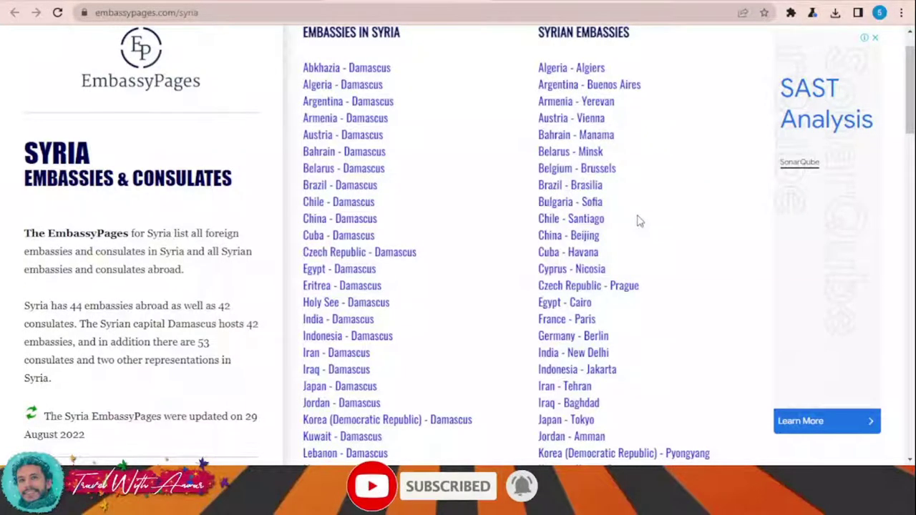
{"action": "scroll", "coordinate": [639, 220], "scroll_direction": "down", "scroll_amount": 3}
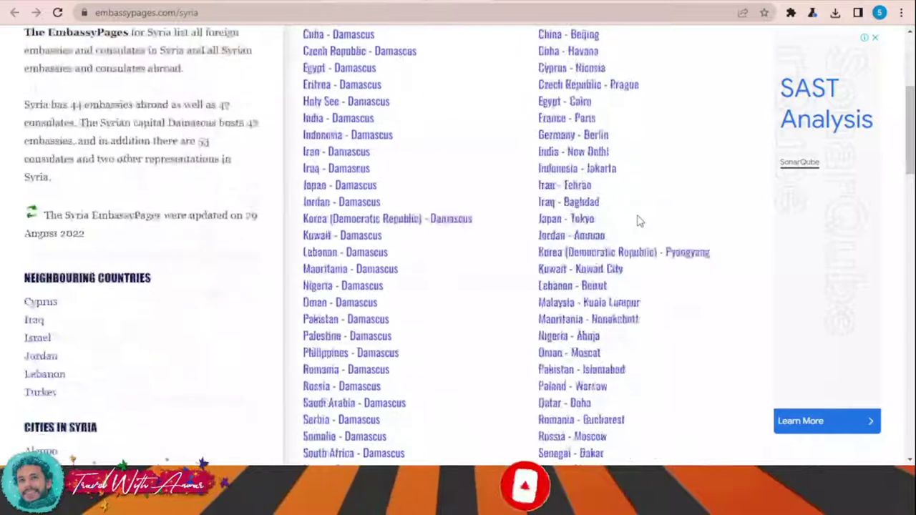
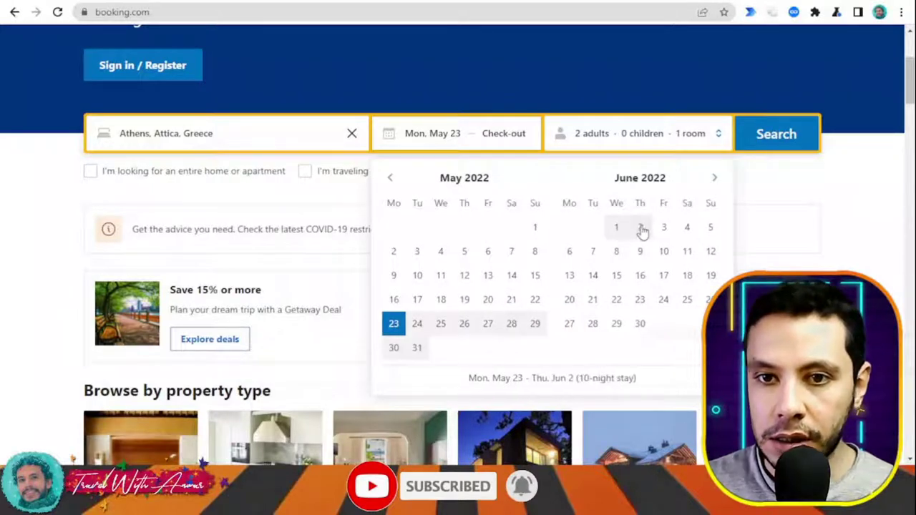
- On Booking.com, search for Athens stays with check-out on Friday, June 3 and 1 adult
{"action": "left_click", "coordinate": [662, 229]}
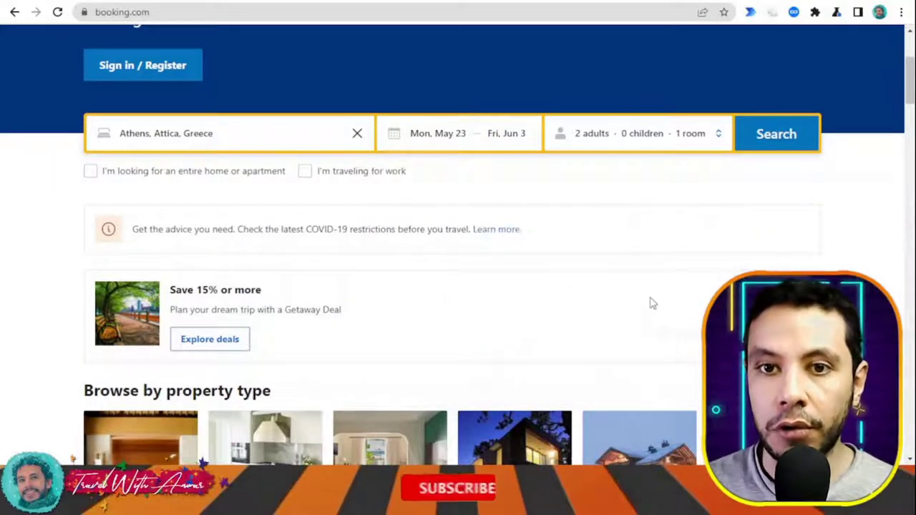
{"action": "left_click", "coordinate": [602, 145]}
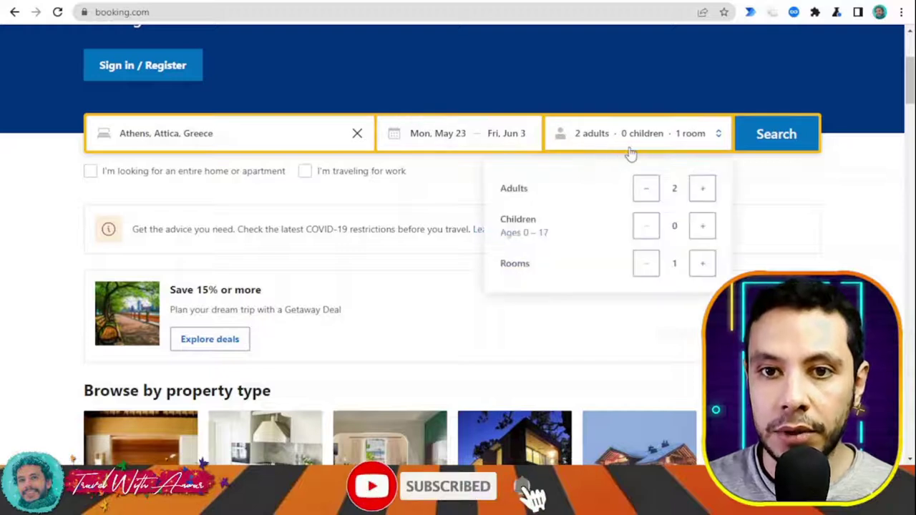
{"action": "left_click", "coordinate": [646, 190]}
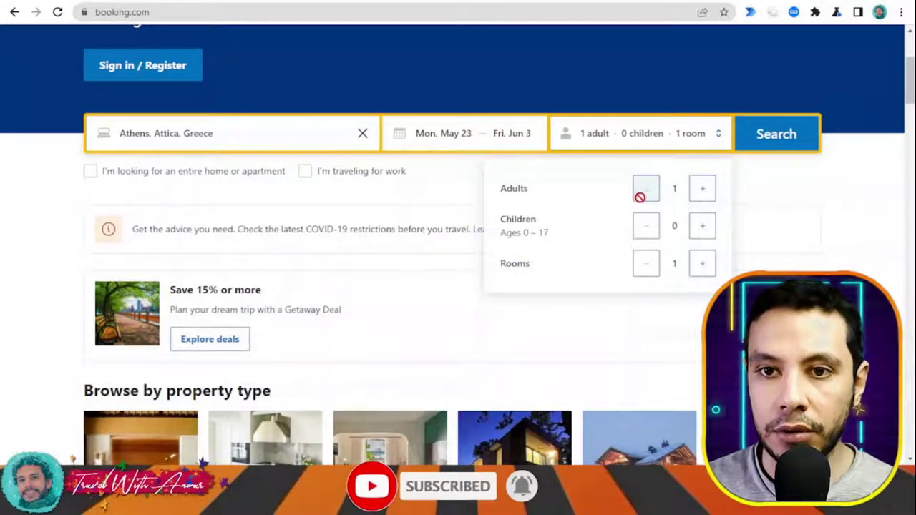
{"action": "left_click", "coordinate": [791, 136]}
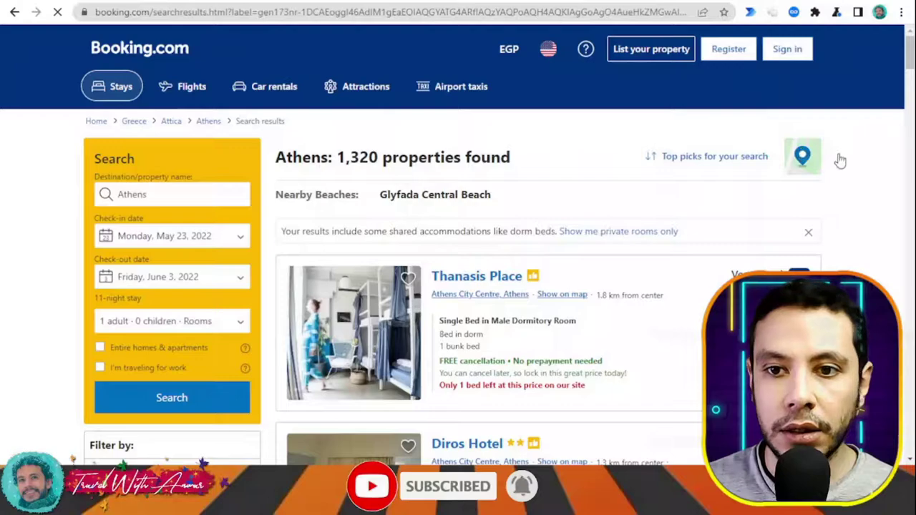
- Switch the currency of the Athens search results to U.S. Dollar
{"action": "scroll", "coordinate": [864, 163], "scroll_direction": "down", "scroll_amount": 2}
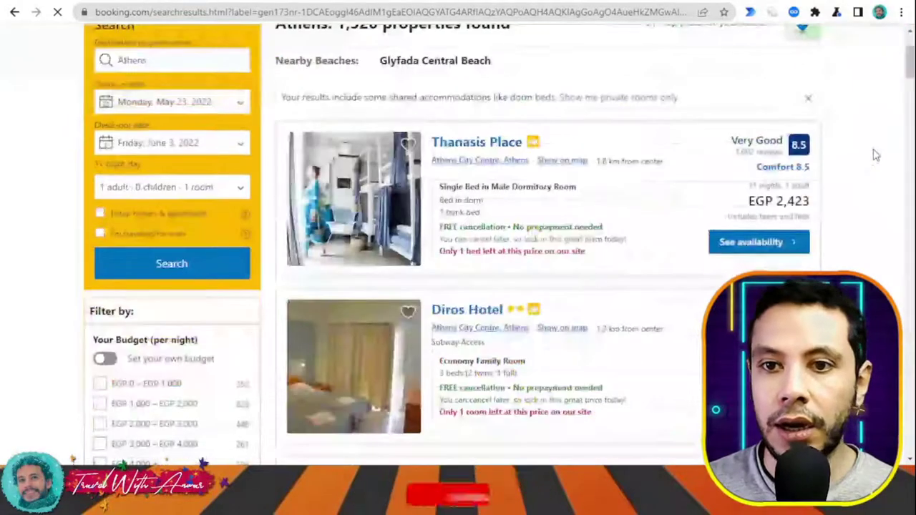
{"action": "scroll", "coordinate": [875, 154], "scroll_direction": "down", "scroll_amount": 3}
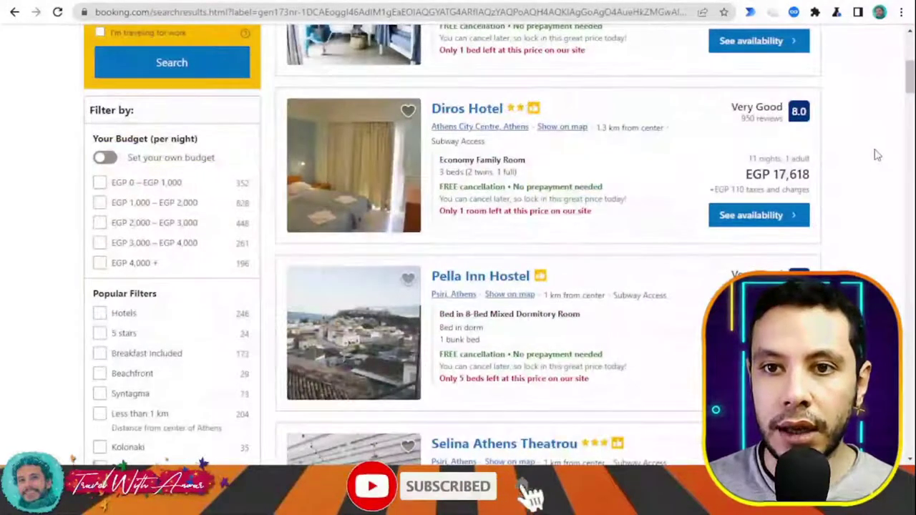
{"action": "scroll", "coordinate": [873, 153], "scroll_direction": "up", "scroll_amount": 5}
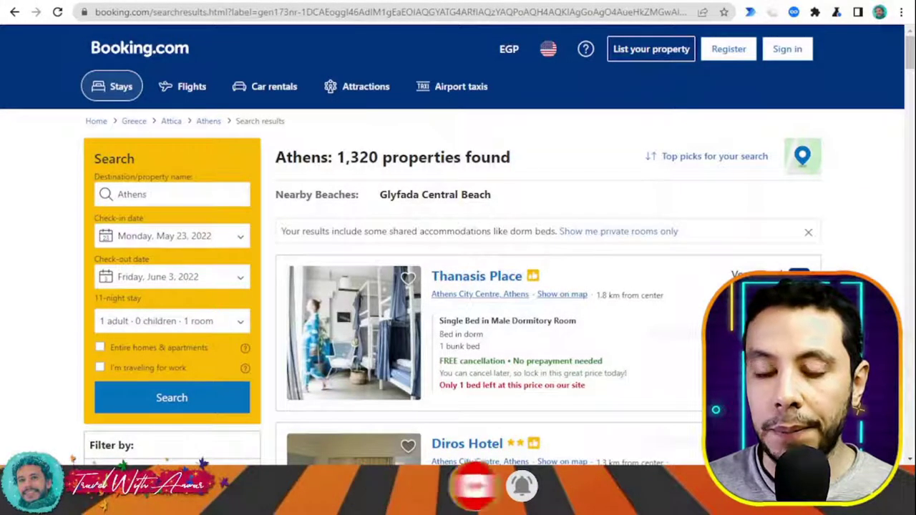
{"action": "left_click", "coordinate": [515, 53]}
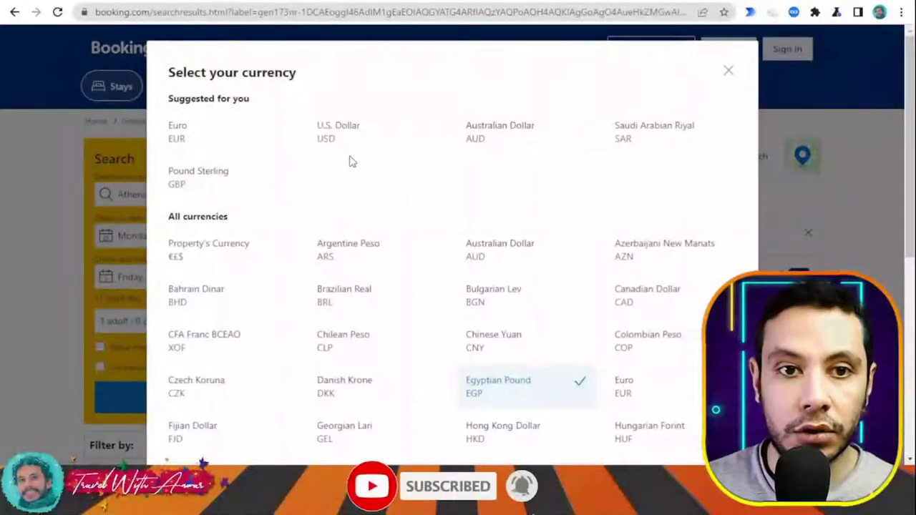
{"action": "left_click", "coordinate": [323, 135]}
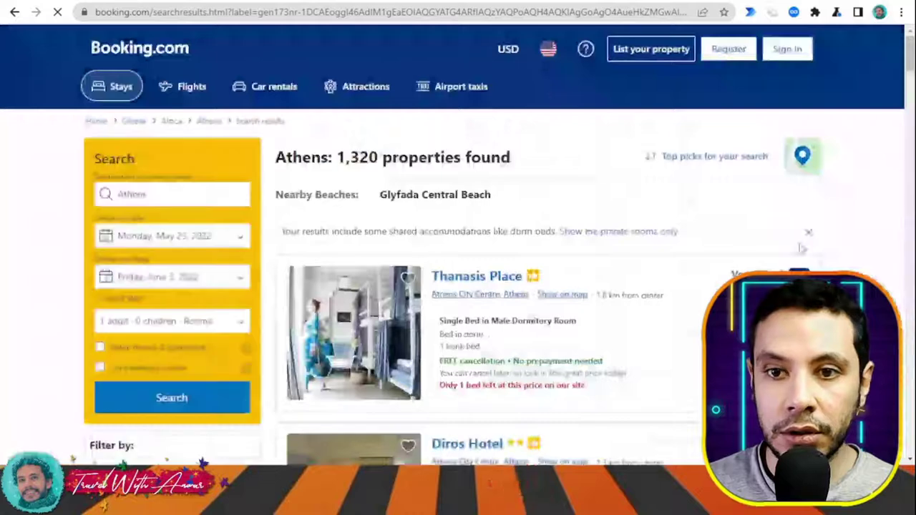
- Examine the total prices and cancellation terms of the listed Athens properties for the 11-night stay
{"action": "scroll", "coordinate": [859, 233], "scroll_direction": "down", "scroll_amount": 2}
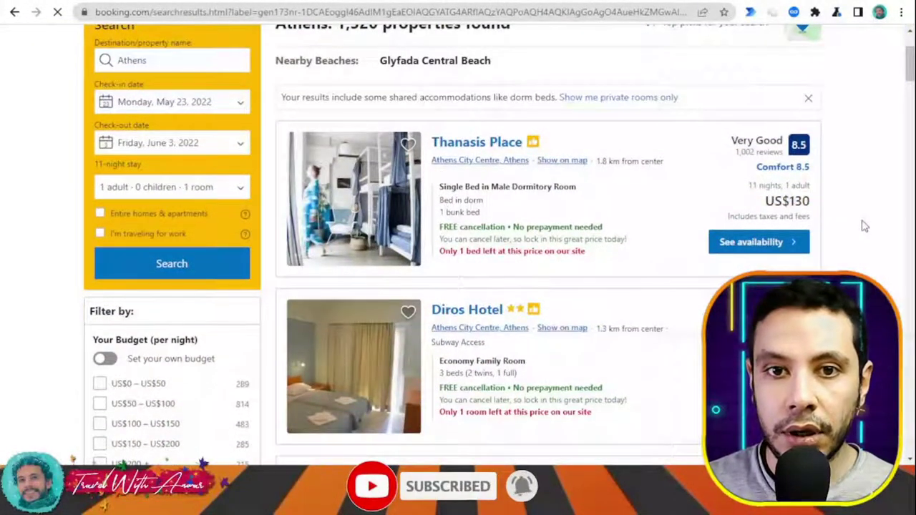
{"action": "scroll", "coordinate": [865, 223], "scroll_direction": "down", "scroll_amount": 1}
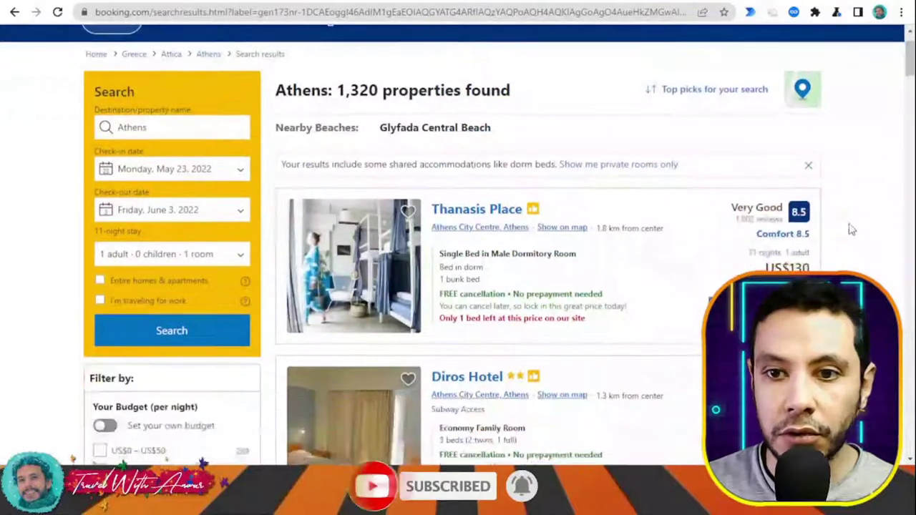
{"action": "scroll", "coordinate": [812, 213], "scroll_direction": "down", "scroll_amount": 1}
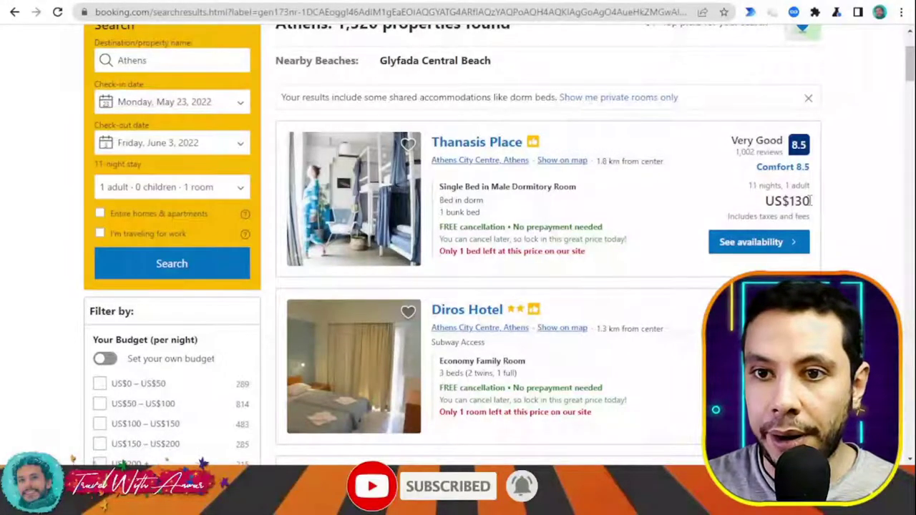
{"action": "double_click", "coordinate": [754, 186]}
{"action": "left_click", "coordinate": [791, 194]}
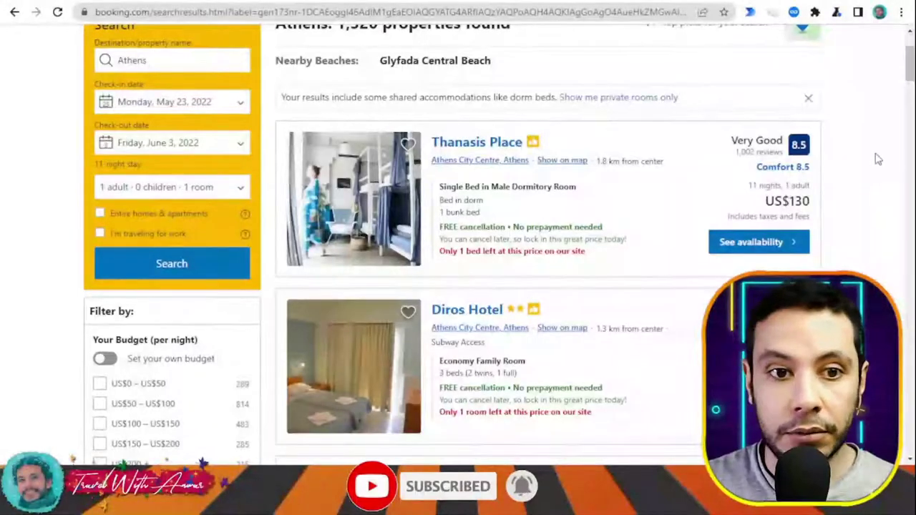
{"action": "scroll", "coordinate": [878, 160], "scroll_direction": "down", "scroll_amount": 2}
{"action": "scroll", "coordinate": [877, 161], "scroll_direction": "down", "scroll_amount": 2}
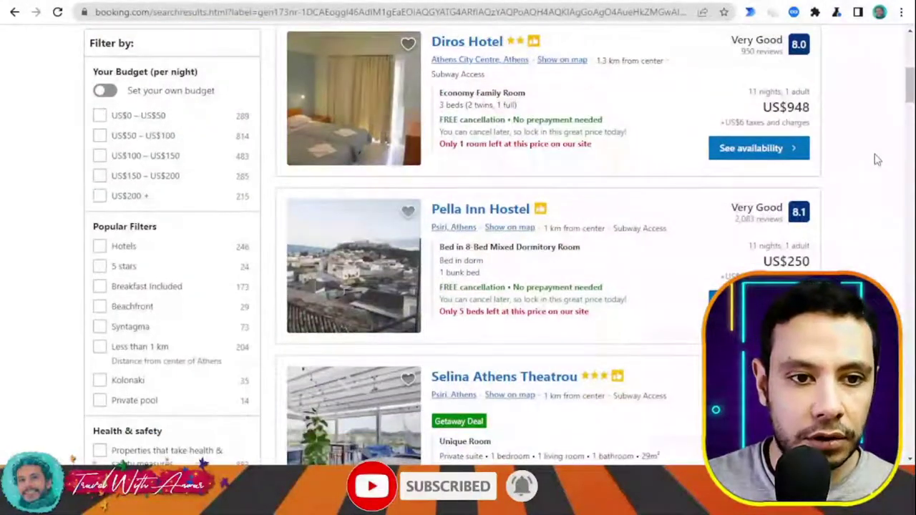
{"action": "scroll", "coordinate": [877, 161], "scroll_direction": "up", "scroll_amount": 6}
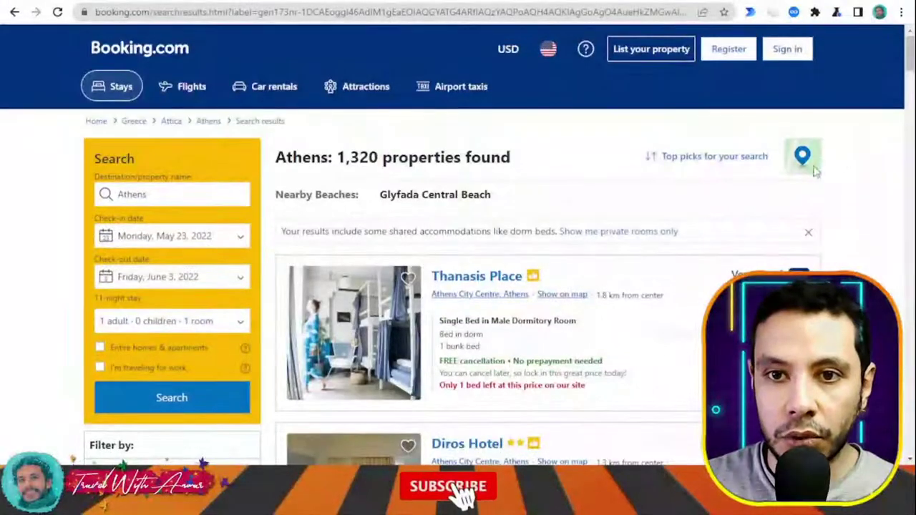
- Sort the Athens properties by Price (lowest first)
{"action": "left_click", "coordinate": [687, 164]}
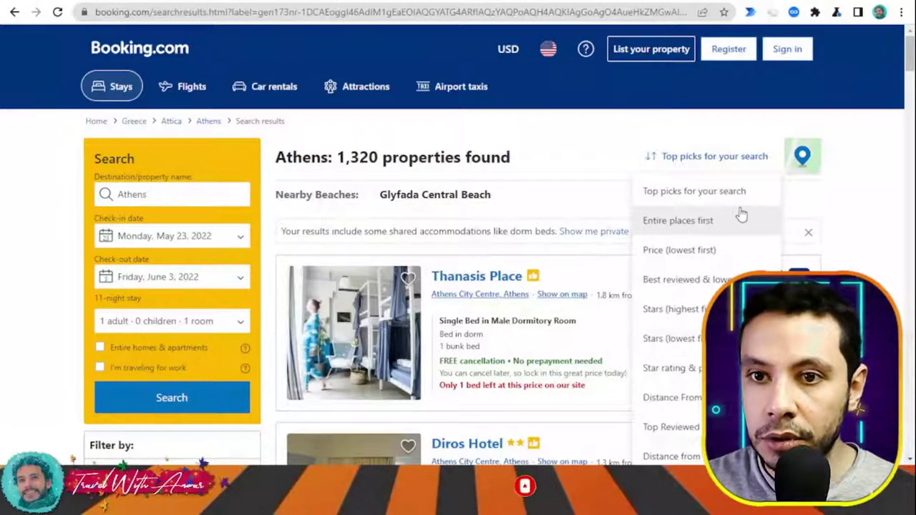
{"action": "scroll", "coordinate": [708, 308], "scroll_direction": "down", "scroll_amount": 1}
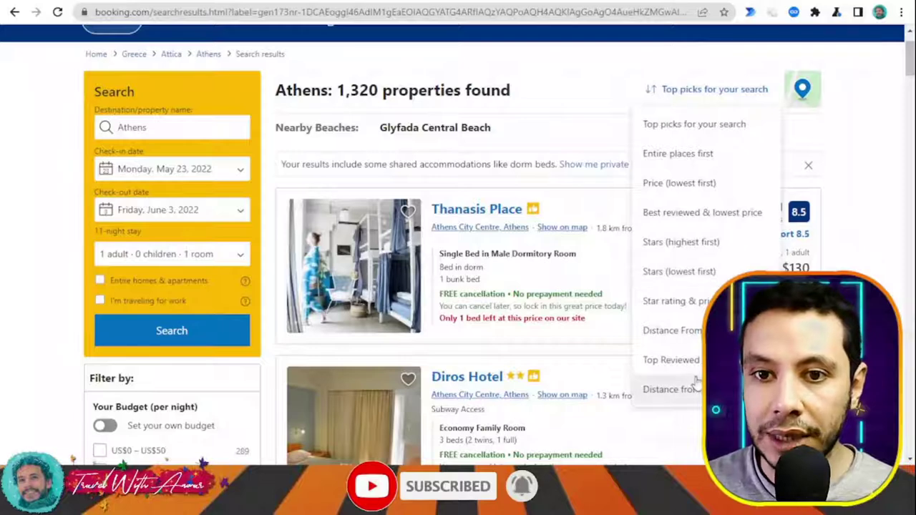
{"action": "left_click", "coordinate": [688, 185]}
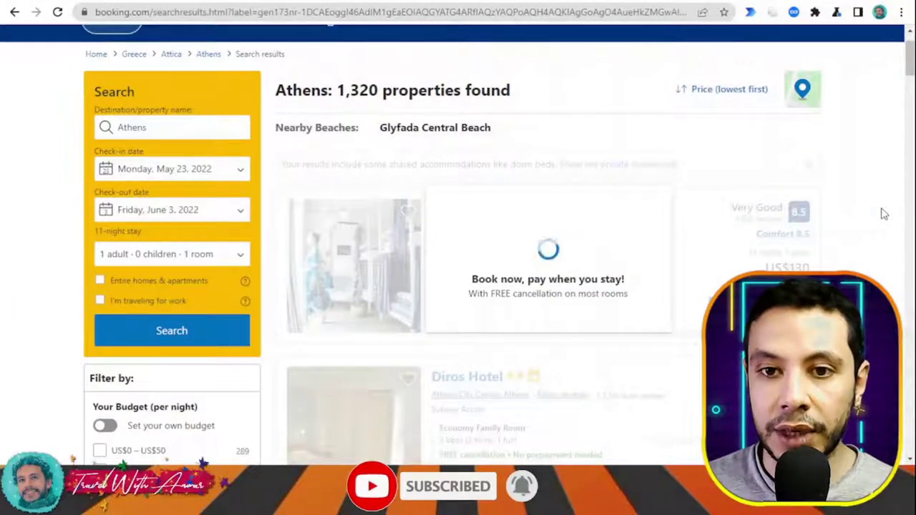
{"action": "scroll", "coordinate": [884, 213], "scroll_direction": "down", "scroll_amount": 1}
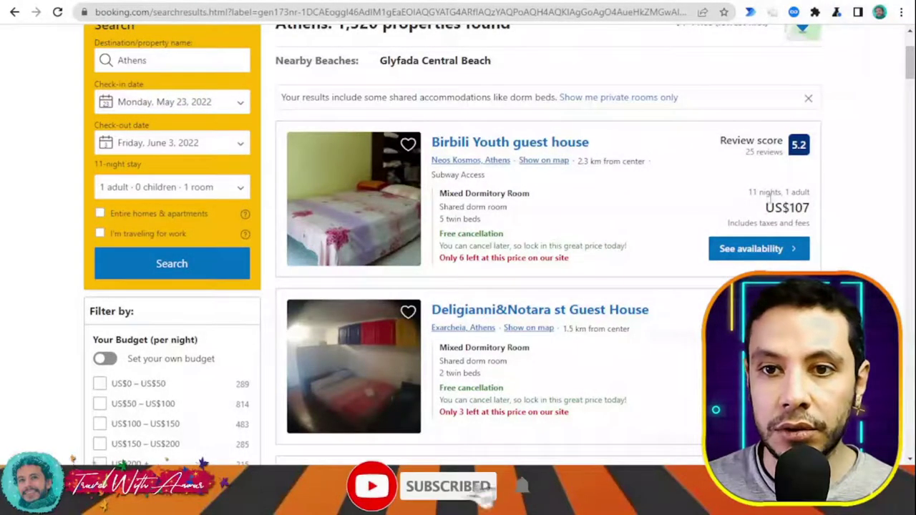
- Compare the review scores, 11-night prices and cancellation terms of the cheapest Athens properties
{"action": "scroll", "coordinate": [814, 204], "scroll_direction": "down", "scroll_amount": 1}
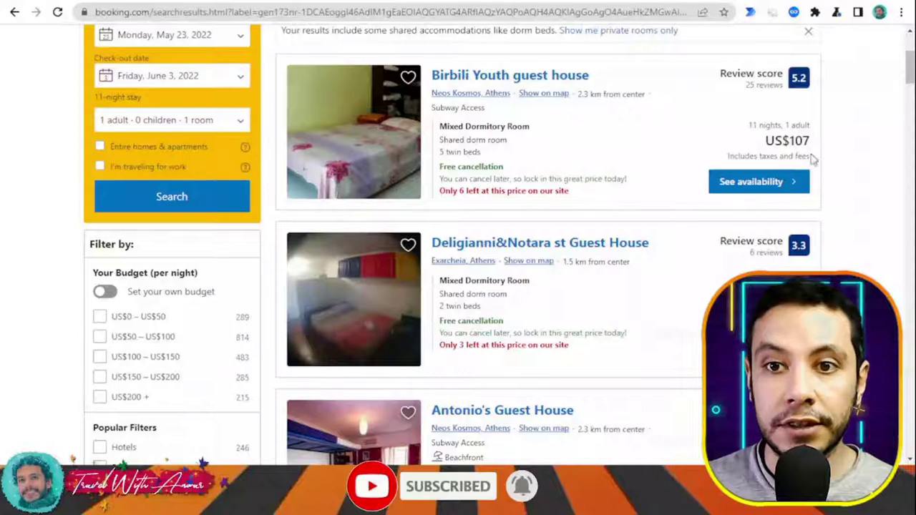
{"action": "scroll", "coordinate": [838, 150], "scroll_direction": "down", "scroll_amount": 2}
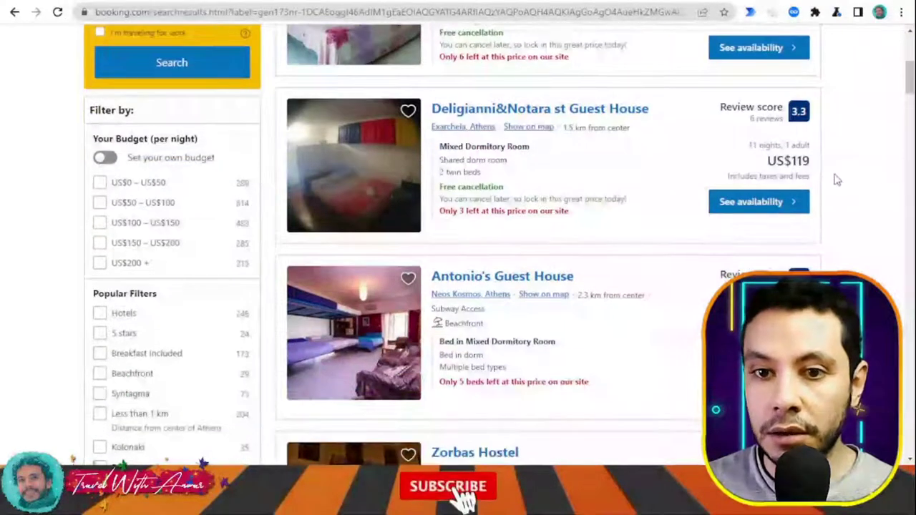
{"action": "scroll", "coordinate": [831, 184], "scroll_direction": "down", "scroll_amount": 2}
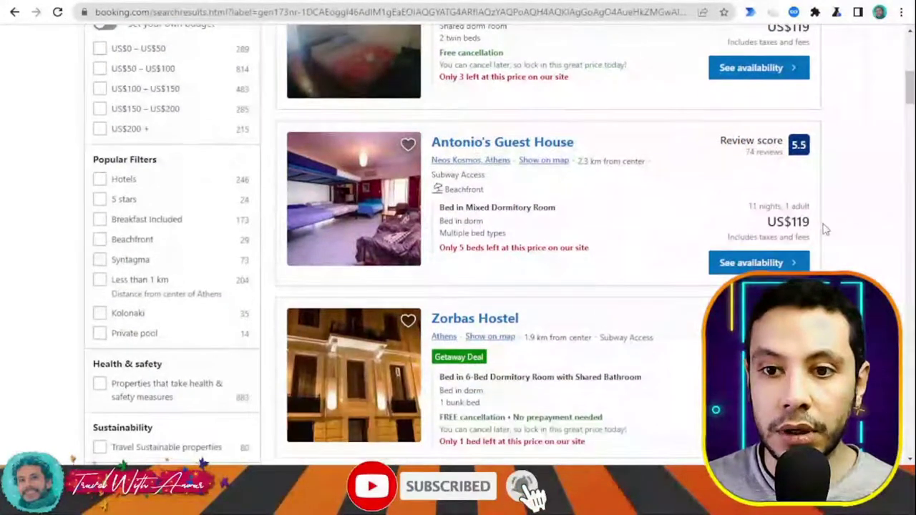
{"action": "scroll", "coordinate": [826, 229], "scroll_direction": "down", "scroll_amount": 2}
{"action": "scroll", "coordinate": [721, 245], "scroll_direction": "down", "scroll_amount": 2}
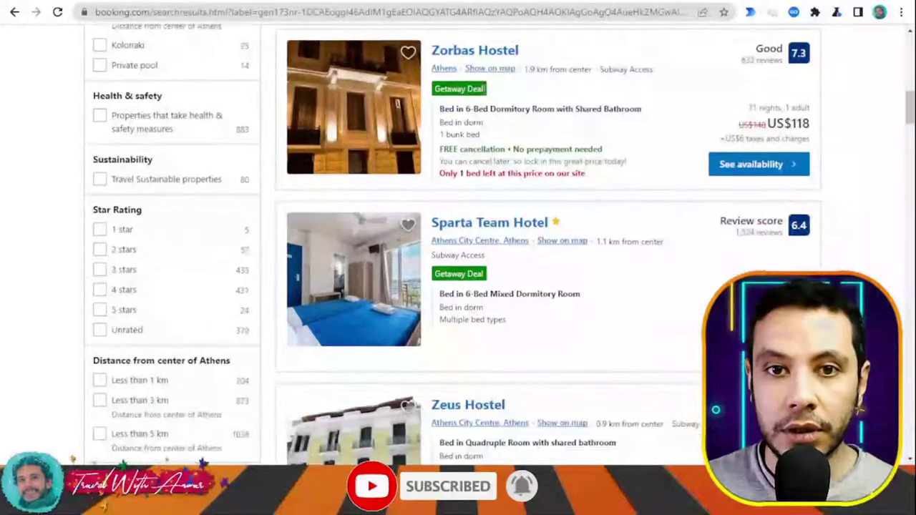
{"action": "scroll", "coordinate": [770, 113], "scroll_direction": "down", "scroll_amount": 3}
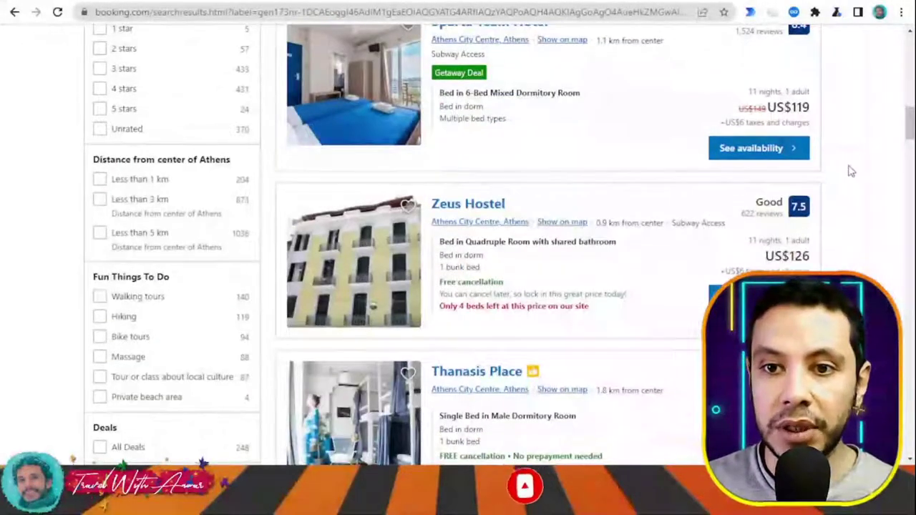
{"action": "scroll", "coordinate": [857, 179], "scroll_direction": "up", "scroll_amount": 2}
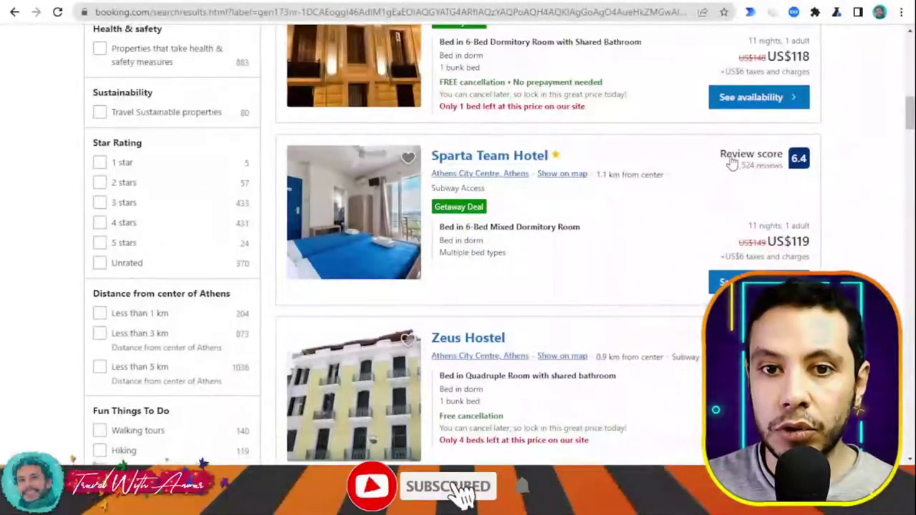
{"action": "scroll", "coordinate": [780, 175], "scroll_direction": "up", "scroll_amount": 3}
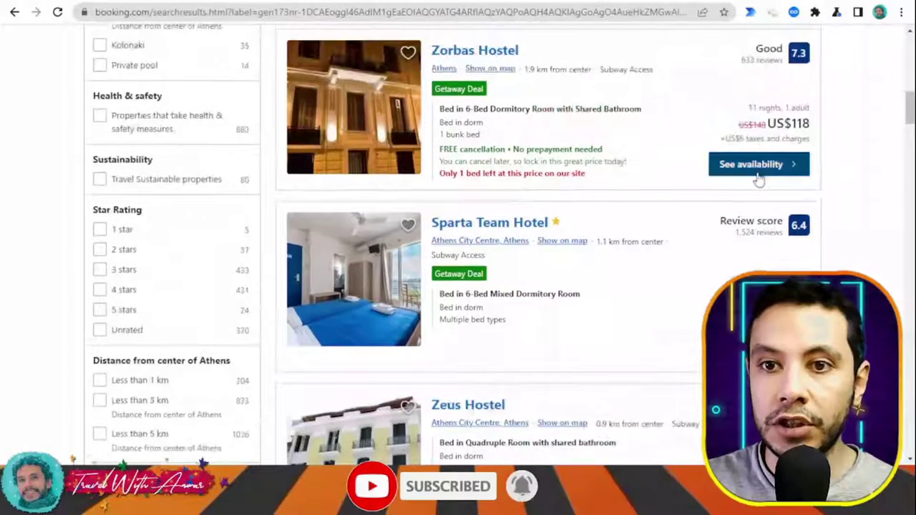
{"action": "scroll", "coordinate": [829, 198], "scroll_direction": "up", "scroll_amount": 6}
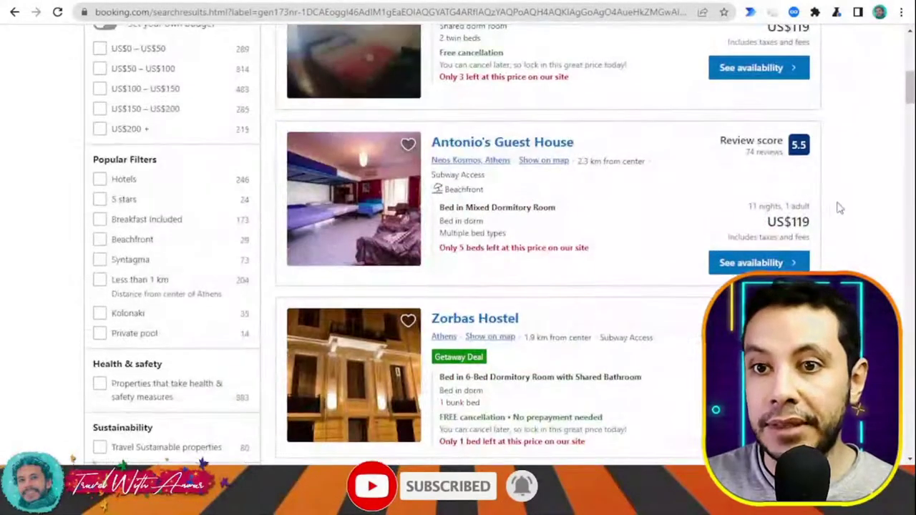
{"action": "scroll", "coordinate": [839, 204], "scroll_direction": "up", "scroll_amount": 2}
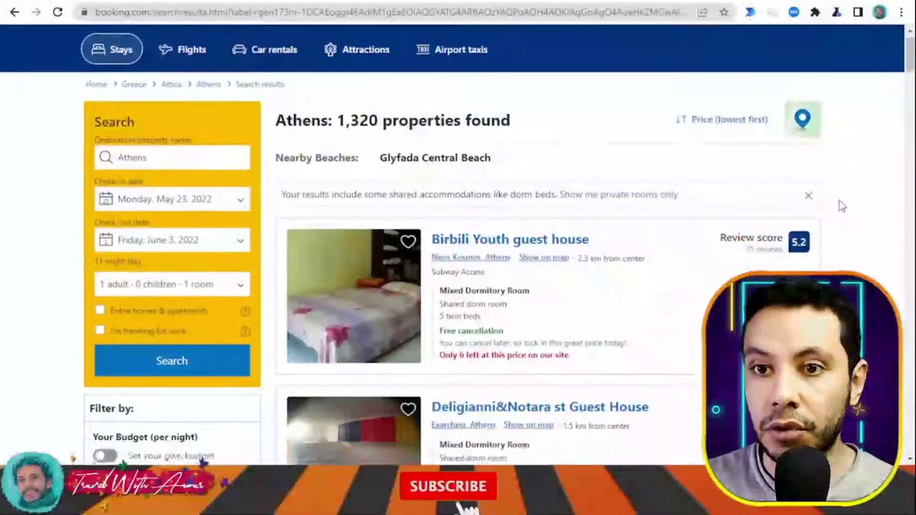
{"action": "scroll", "coordinate": [839, 204], "scroll_direction": "down", "scroll_amount": 8}
{"action": "scroll", "coordinate": [842, 202], "scroll_direction": "down", "scroll_amount": 7}
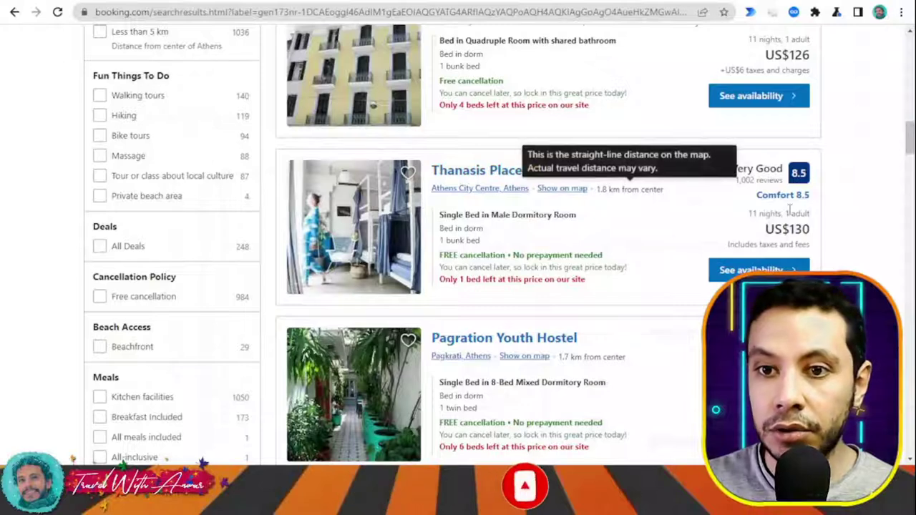
- Open the Thanasis Place listing and look over its photos and guest rating
{"action": "scroll", "coordinate": [456, 105], "scroll_direction": "down", "scroll_amount": 1}
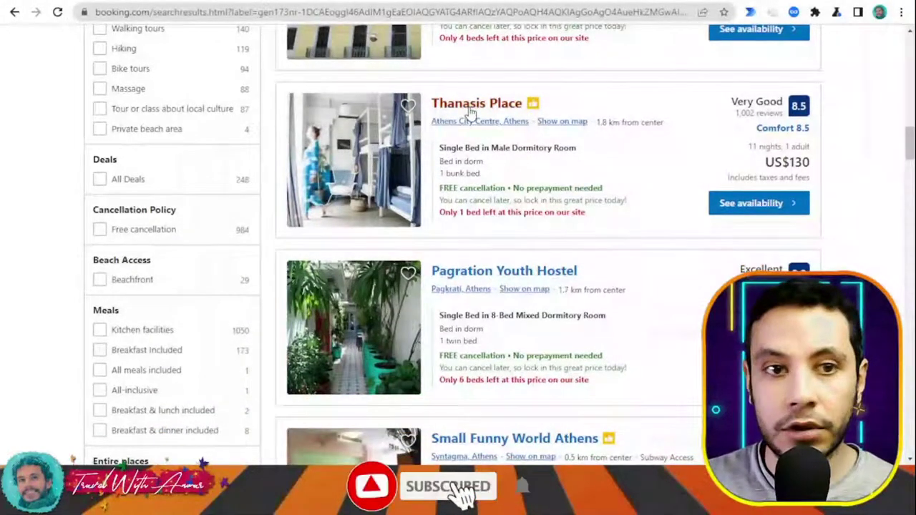
{"action": "left_click", "coordinate": [471, 107]}
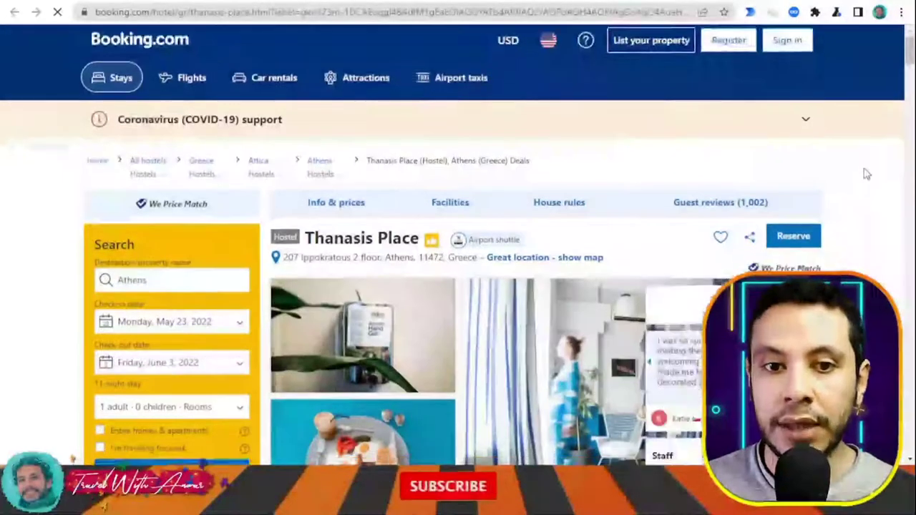
{"action": "scroll", "coordinate": [877, 169], "scroll_direction": "down", "scroll_amount": 2}
{"action": "scroll", "coordinate": [888, 164], "scroll_direction": "down", "scroll_amount": 2}
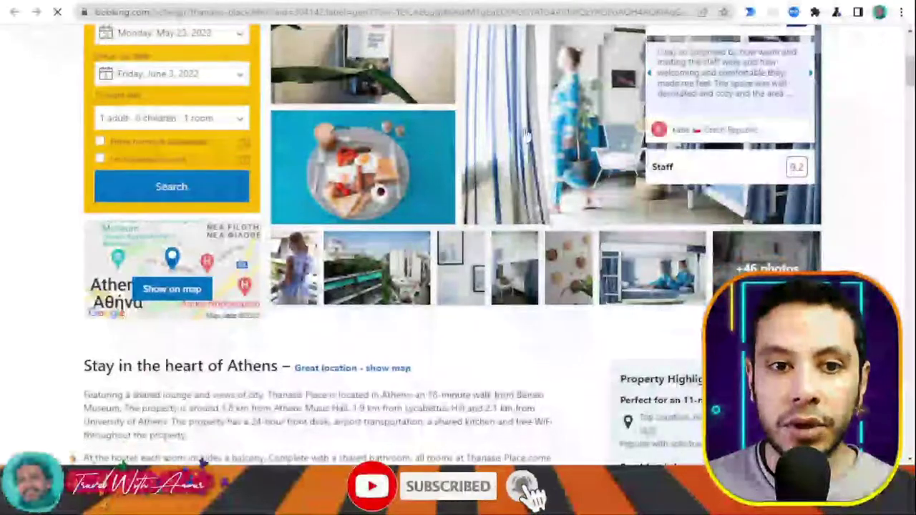
{"action": "scroll", "coordinate": [574, 166], "scroll_direction": "up", "scroll_amount": 2}
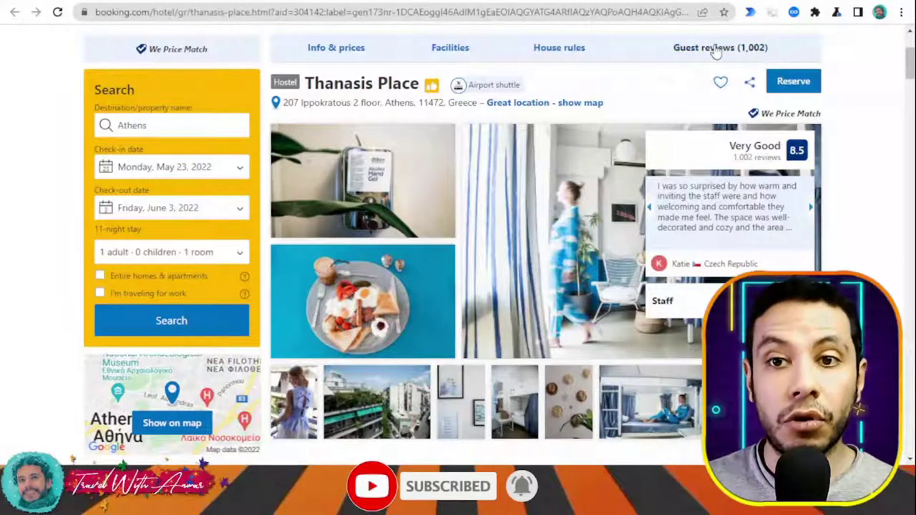
- Select 1 bed in the Thanasis Place male dormitory room at the US$130 rate with free cancellation and no prepayment
{"action": "scroll", "coordinate": [853, 103], "scroll_direction": "down", "scroll_amount": 6}
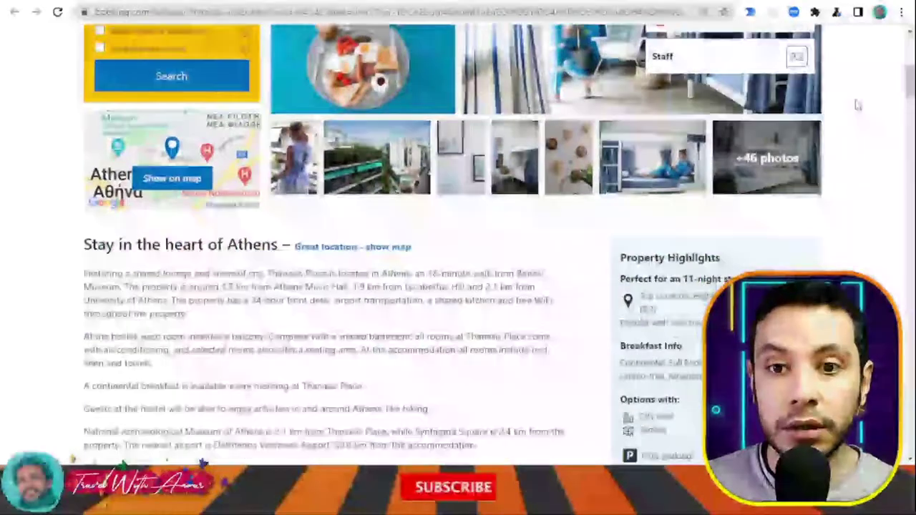
{"action": "scroll", "coordinate": [858, 105], "scroll_direction": "down", "scroll_amount": 2}
{"action": "scroll", "coordinate": [859, 105], "scroll_direction": "down", "scroll_amount": 3}
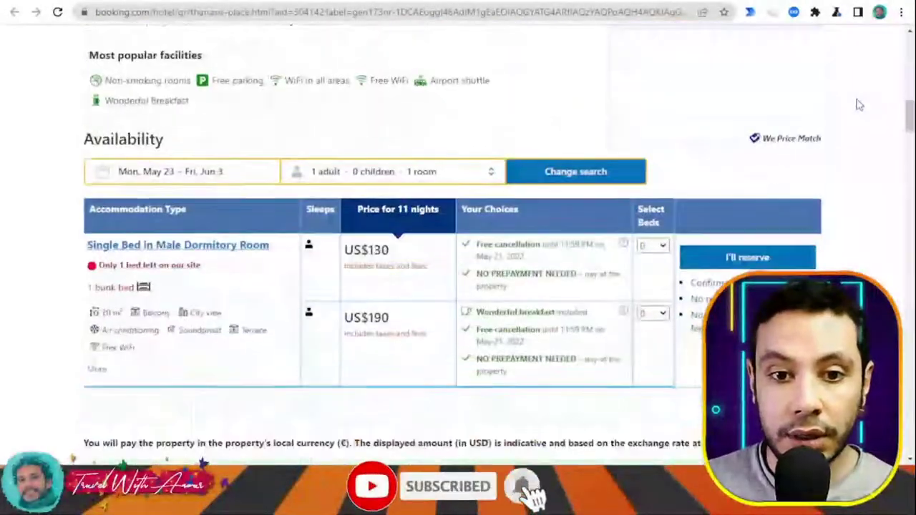
{"action": "scroll", "coordinate": [859, 105], "scroll_direction": "down", "scroll_amount": 2}
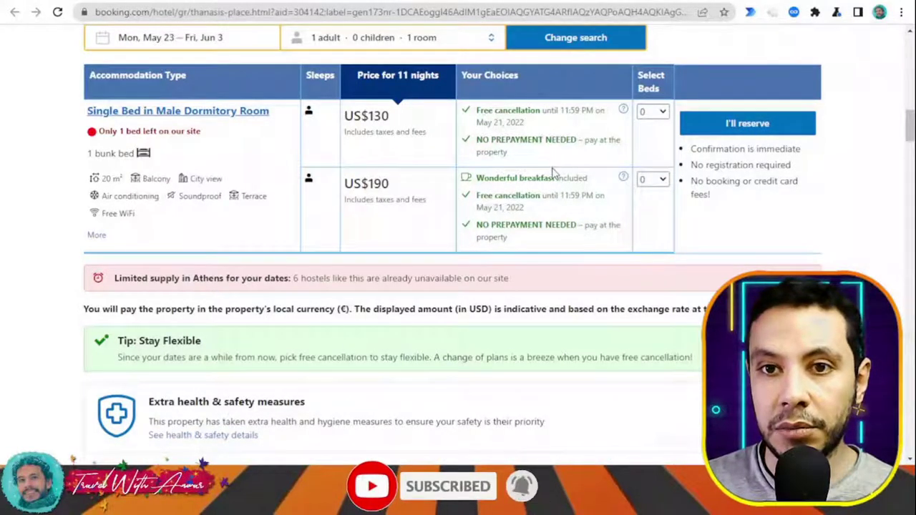
{"action": "left_click", "coordinate": [660, 113]}
{"action": "left_click", "coordinate": [657, 140]}
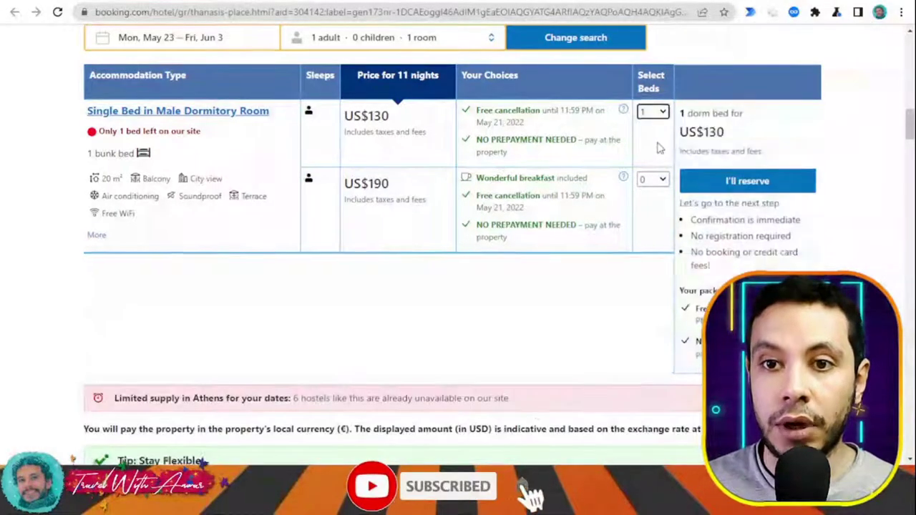
- Check the room amenities and package terms, and proceed to reserve the selected dormitory bed
{"action": "scroll", "coordinate": [501, 215], "scroll_direction": "down", "scroll_amount": 1}
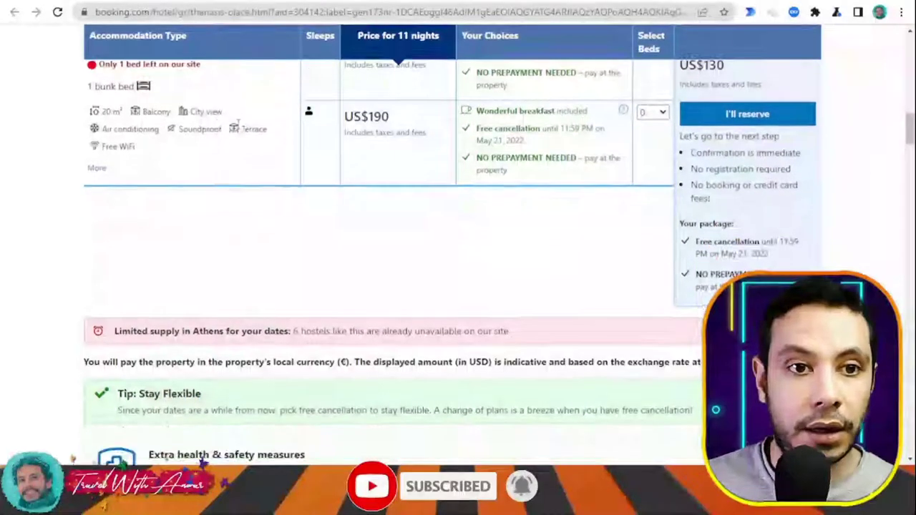
{"action": "scroll", "coordinate": [162, 149], "scroll_direction": "up", "scroll_amount": 1}
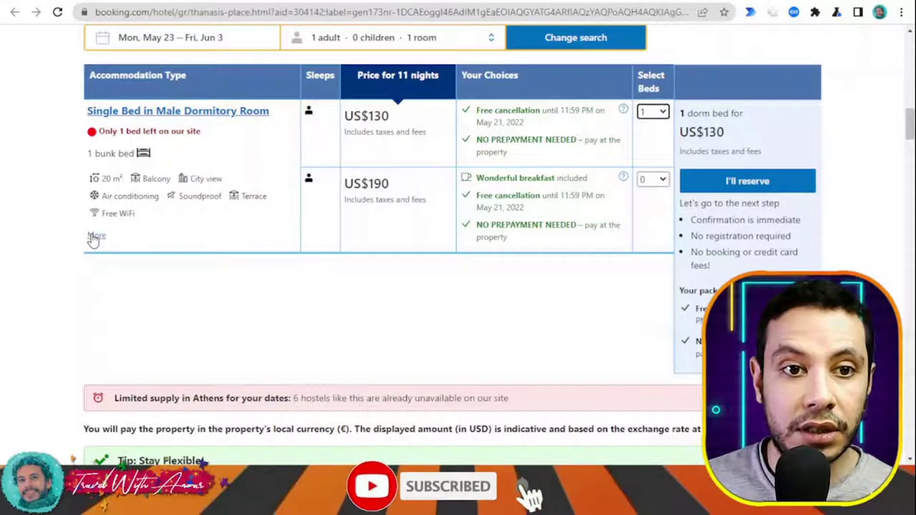
{"action": "scroll", "coordinate": [879, 216], "scroll_direction": "down", "scroll_amount": 3}
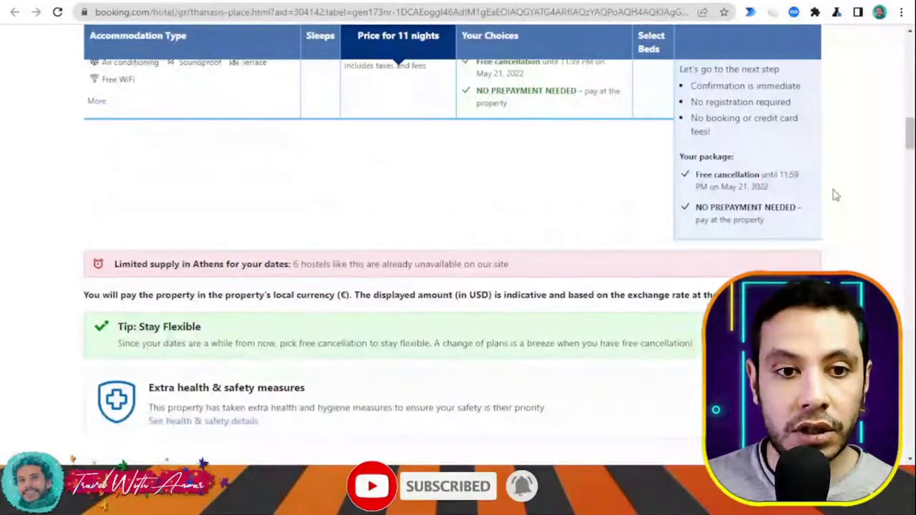
{"action": "scroll", "coordinate": [836, 194], "scroll_direction": "up", "scroll_amount": 3}
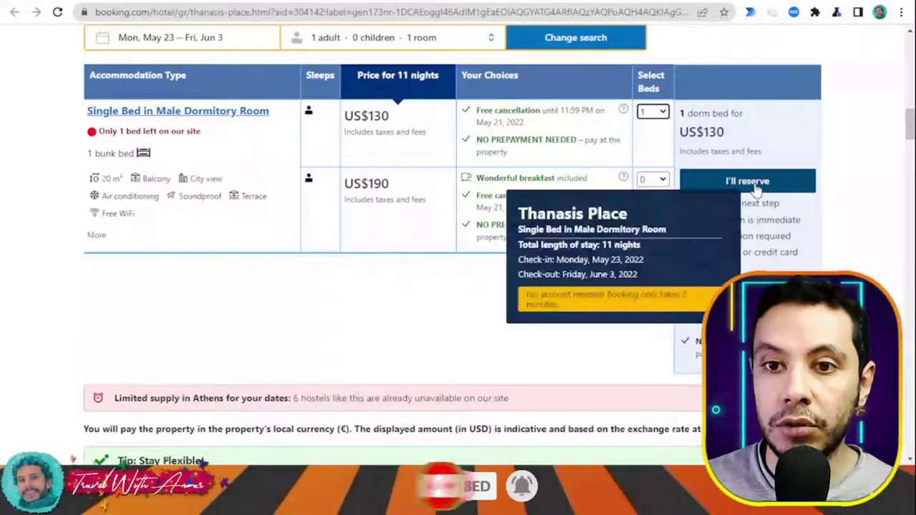
{"action": "left_click", "coordinate": [811, 189]}
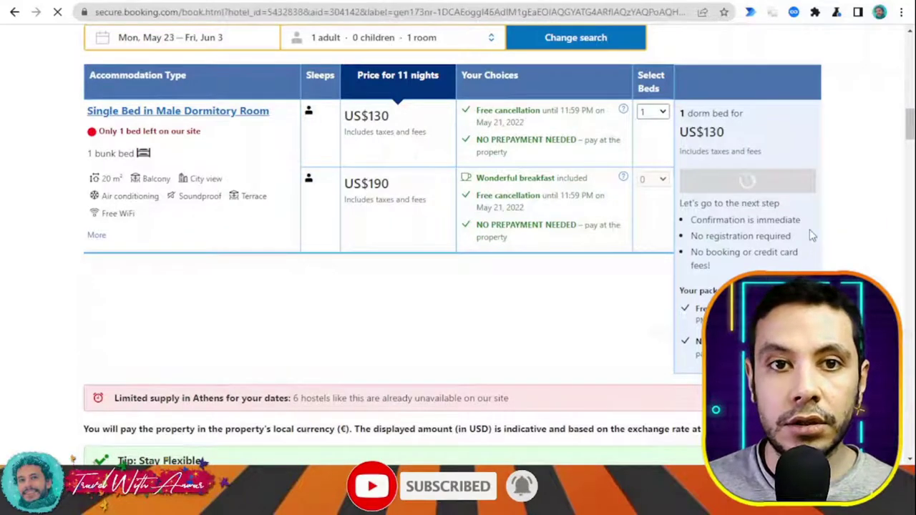
- Review the stay dates, cancellation and payment terms, and required guest detail fields on the Thanasis Place booking form
{"action": "scroll", "coordinate": [767, 222], "scroll_direction": "down", "scroll_amount": 3}
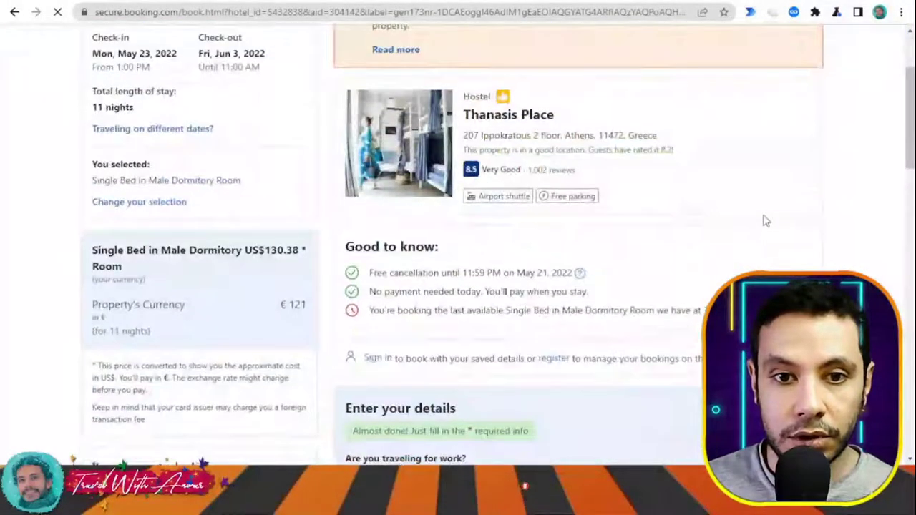
{"action": "scroll", "coordinate": [506, 224], "scroll_direction": "down", "scroll_amount": 2}
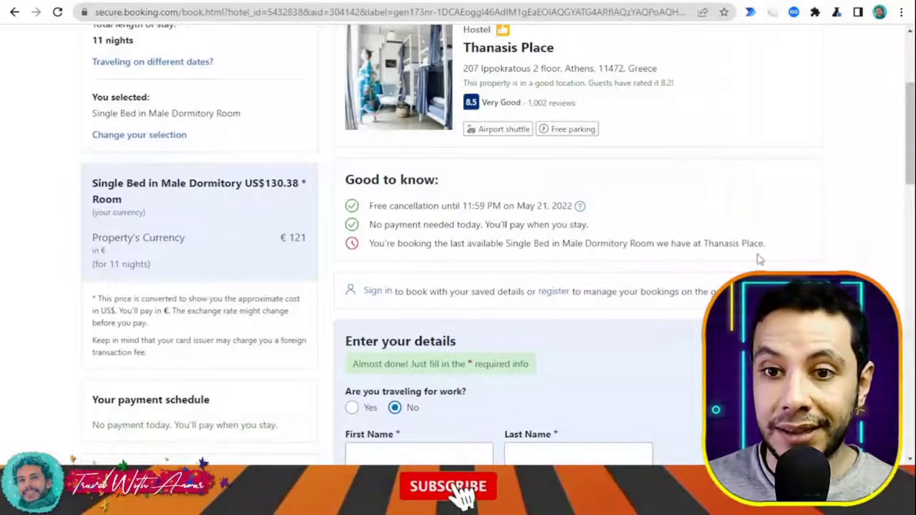
{"action": "scroll", "coordinate": [763, 260], "scroll_direction": "down", "scroll_amount": 2}
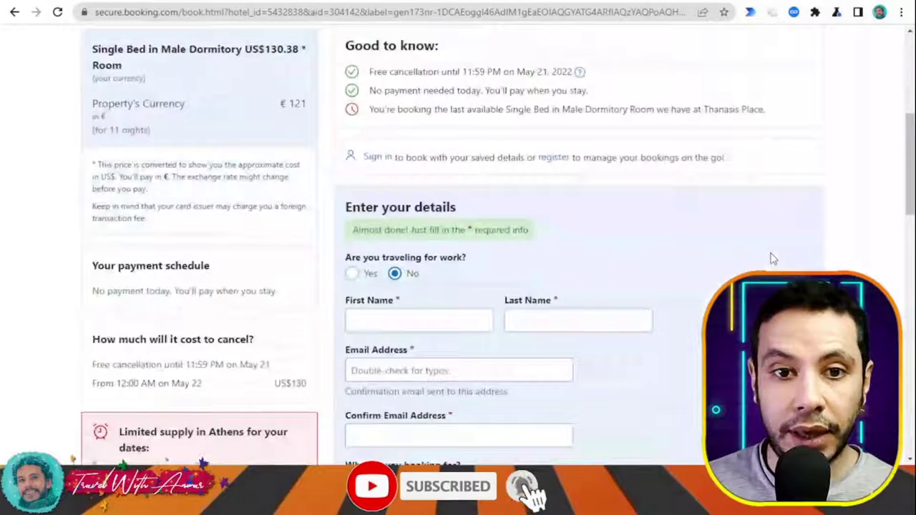
{"action": "scroll", "coordinate": [771, 256], "scroll_direction": "down", "scroll_amount": 2}
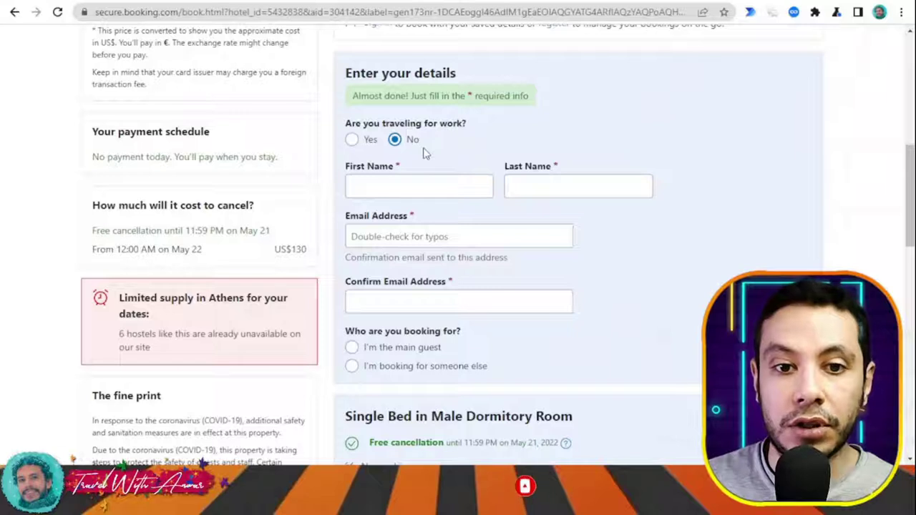
{"action": "scroll", "coordinate": [456, 175], "scroll_direction": "down", "scroll_amount": 1}
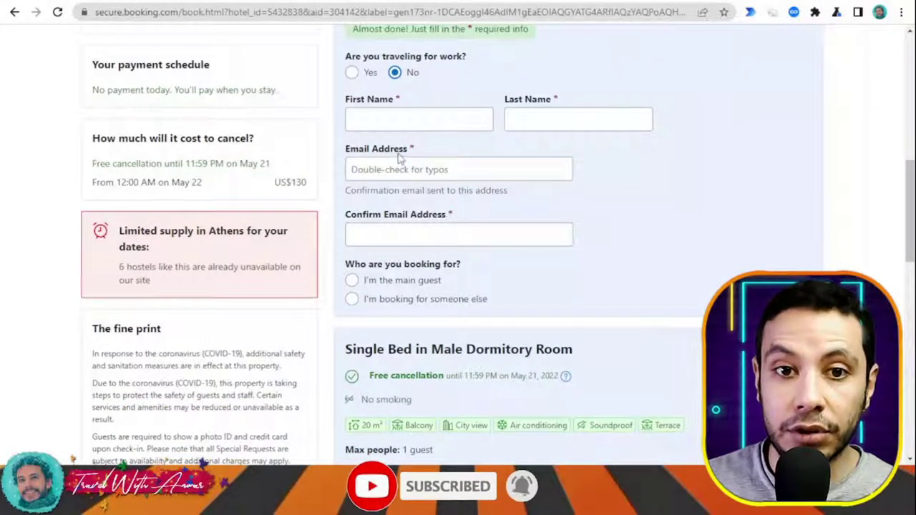
{"action": "scroll", "coordinate": [536, 208], "scroll_direction": "down", "scroll_amount": 4}
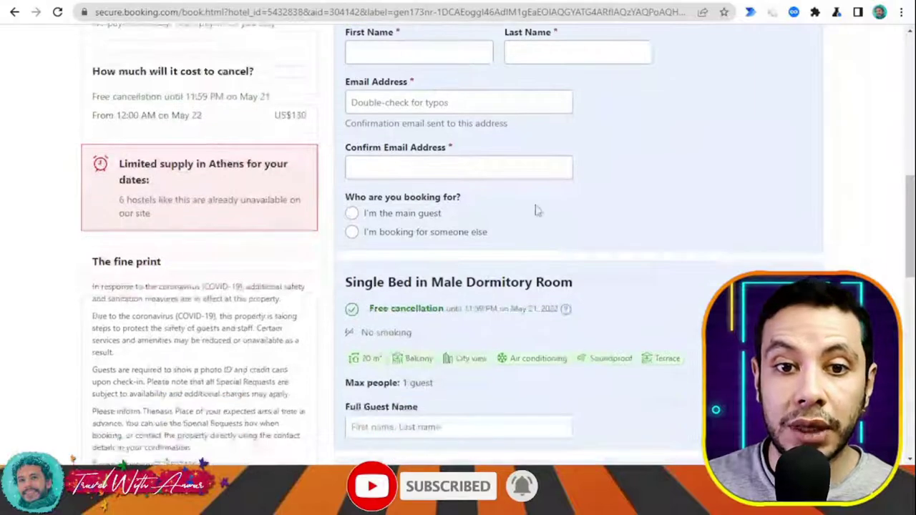
{"action": "scroll", "coordinate": [610, 223], "scroll_direction": "up", "scroll_amount": 7}
{"action": "scroll", "coordinate": [612, 225], "scroll_direction": "up", "scroll_amount": 5}
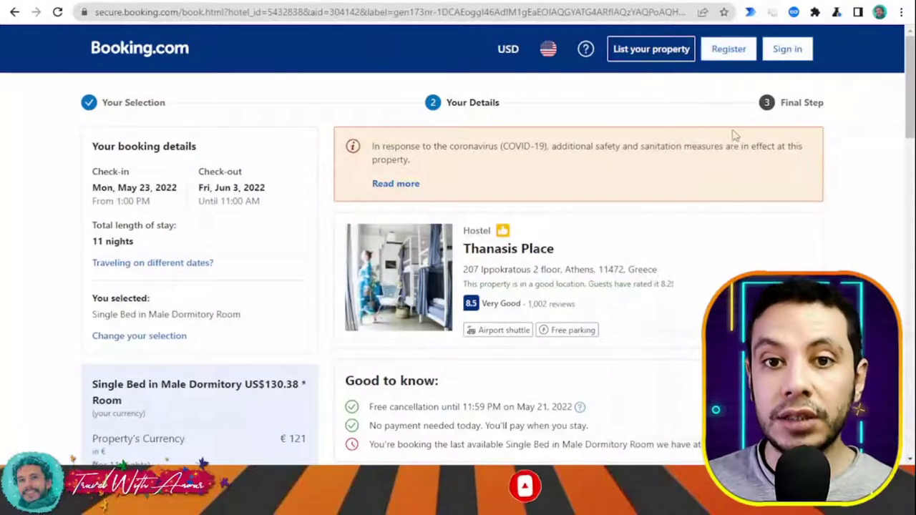
- Review the guest name, stay add-ons, special requests and arrival time sections of the booking form
{"action": "scroll", "coordinate": [706, 251], "scroll_direction": "down", "scroll_amount": 11}
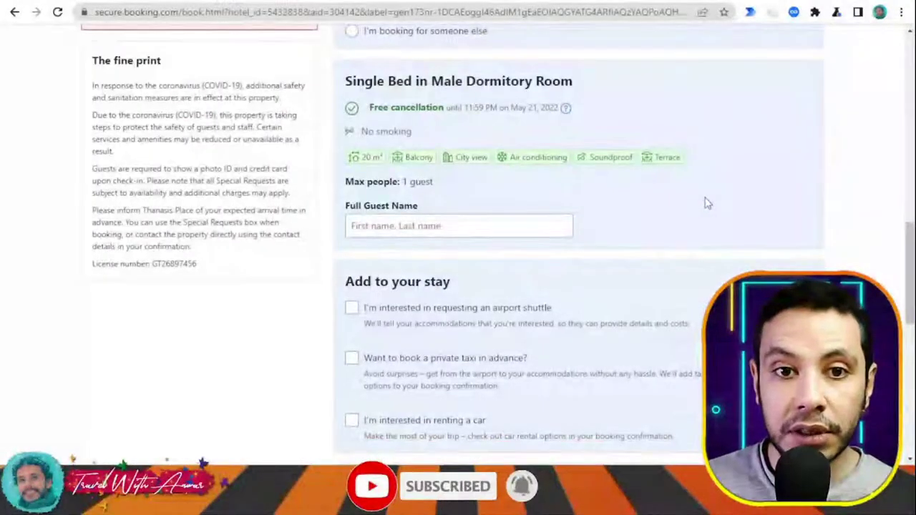
{"action": "scroll", "coordinate": [707, 202], "scroll_direction": "down", "scroll_amount": 2}
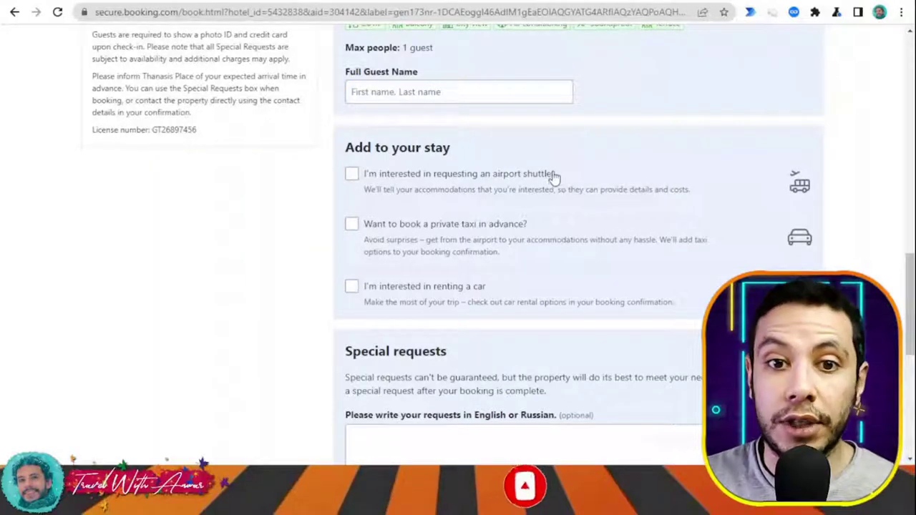
{"action": "scroll", "coordinate": [567, 185], "scroll_direction": "down", "scroll_amount": 3}
{"action": "scroll", "coordinate": [514, 189], "scroll_direction": "down", "scroll_amount": 2}
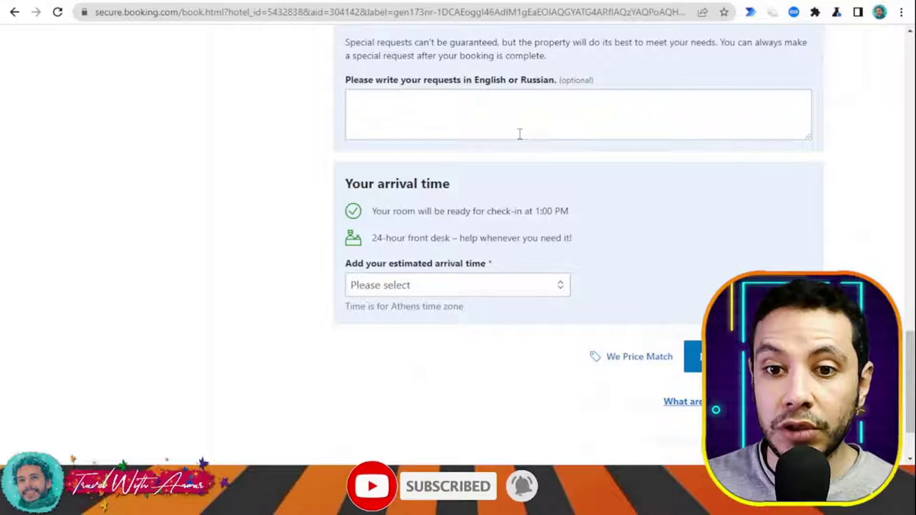
{"action": "scroll", "coordinate": [622, 184], "scroll_direction": "up", "scroll_amount": 10}
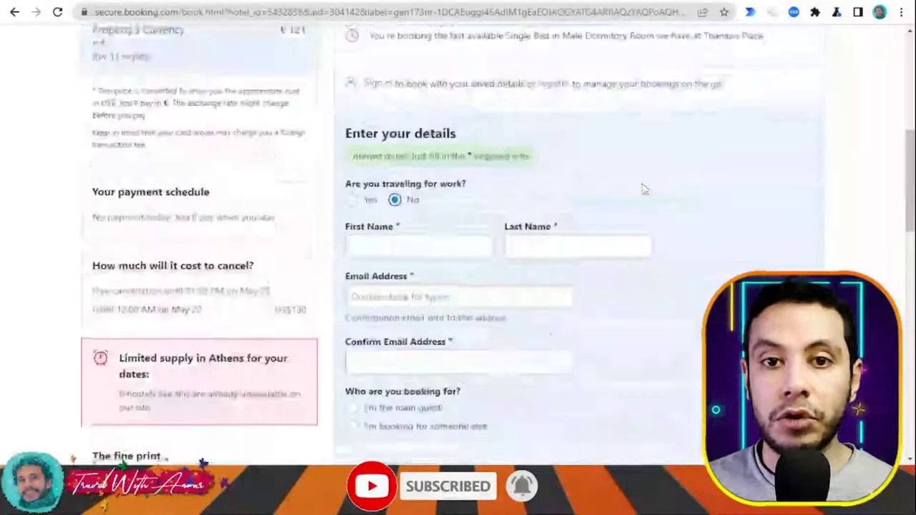
{"action": "scroll", "coordinate": [636, 188], "scroll_direction": "down", "scroll_amount": 1}
{"action": "scroll", "coordinate": [485, 212], "scroll_direction": "down", "scroll_amount": 6}
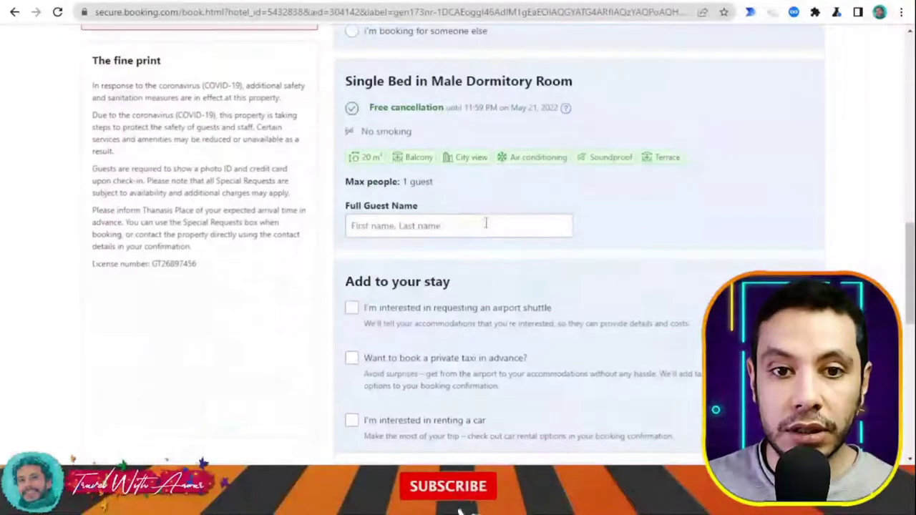
- Look through the rest of the hotel booking form and dismiss the pop-up asking for a few more details
{"action": "scroll", "coordinate": [489, 218], "scroll_direction": "down", "scroll_amount": 5}
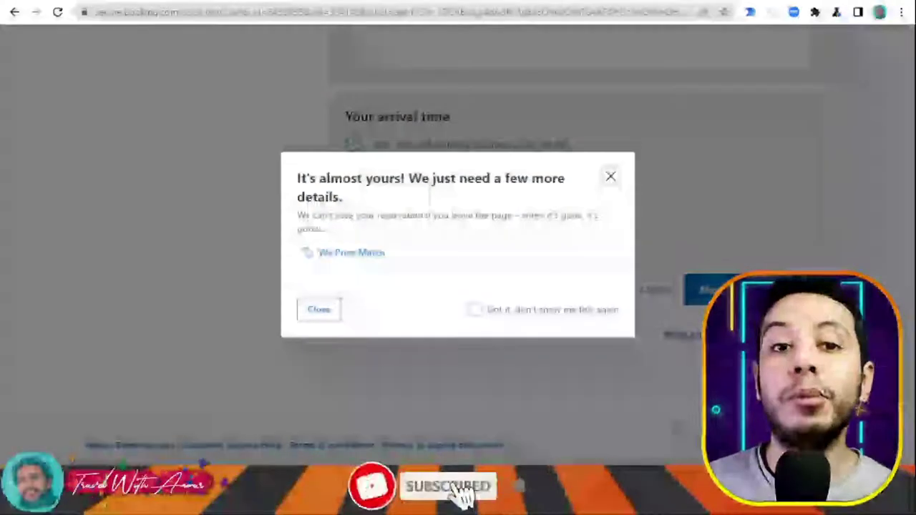
{"action": "left_click", "coordinate": [611, 177]}
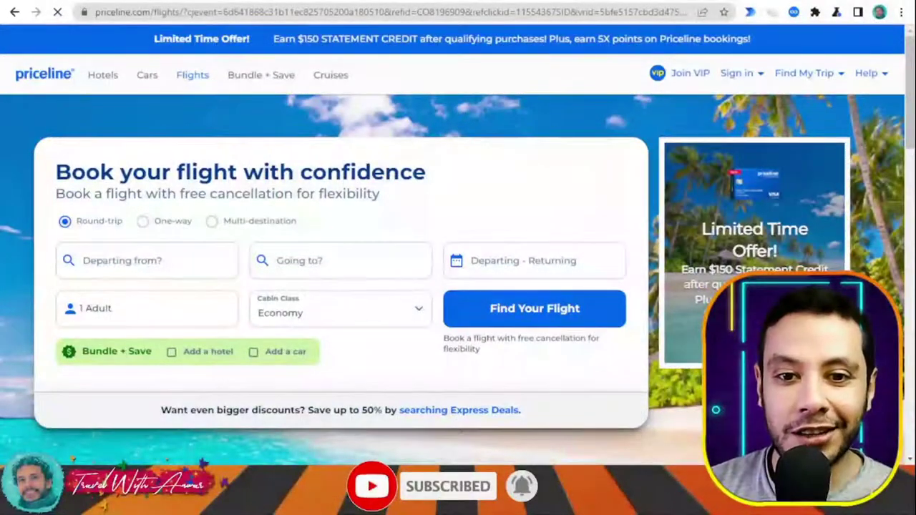
- On Priceline's flight search, set the round-trip origin to New Delhi, India (DEL) and the destination to Colombo, Sri Lanka (CMB)
{"action": "scroll", "coordinate": [221, 213], "scroll_direction": "down", "scroll_amount": 1}
{"action": "scroll", "coordinate": [220, 213], "scroll_direction": "down", "scroll_amount": 1}
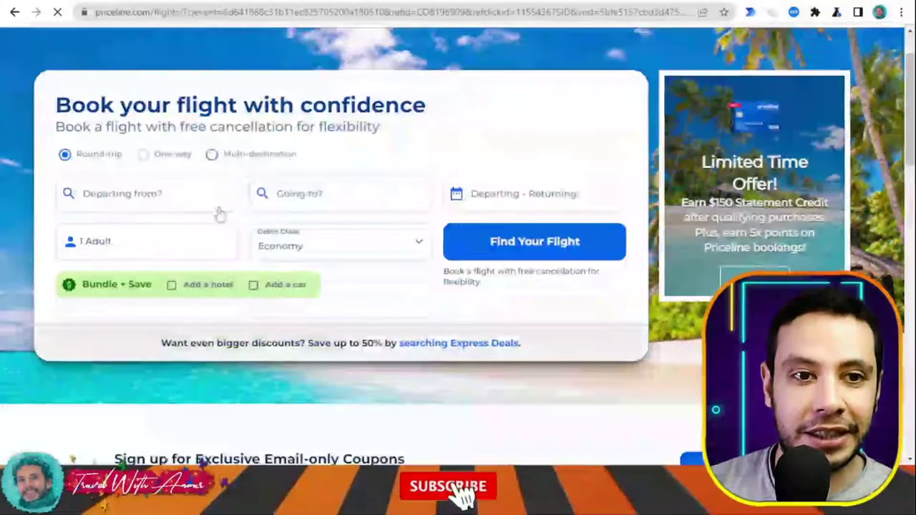
{"action": "left_click", "coordinate": [181, 195]}
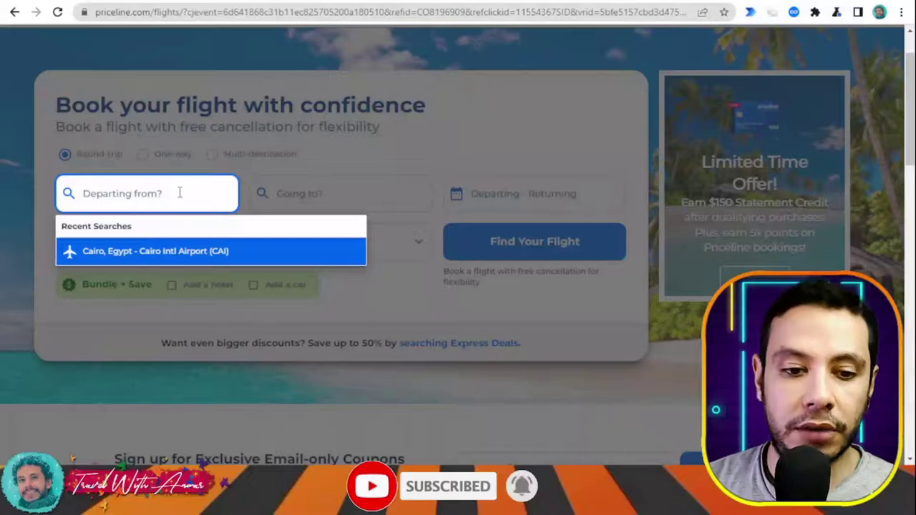
{"action": "type", "text": "delhi"}
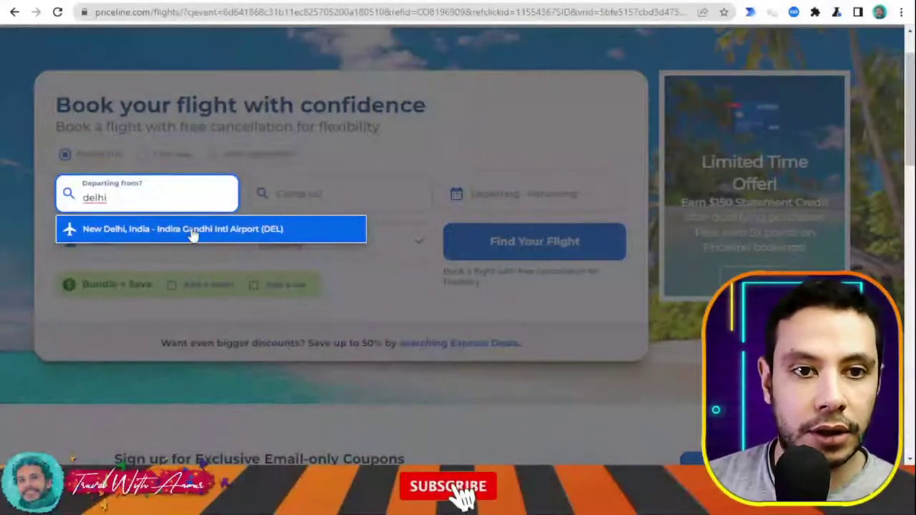
{"action": "left_click", "coordinate": [191, 230]}
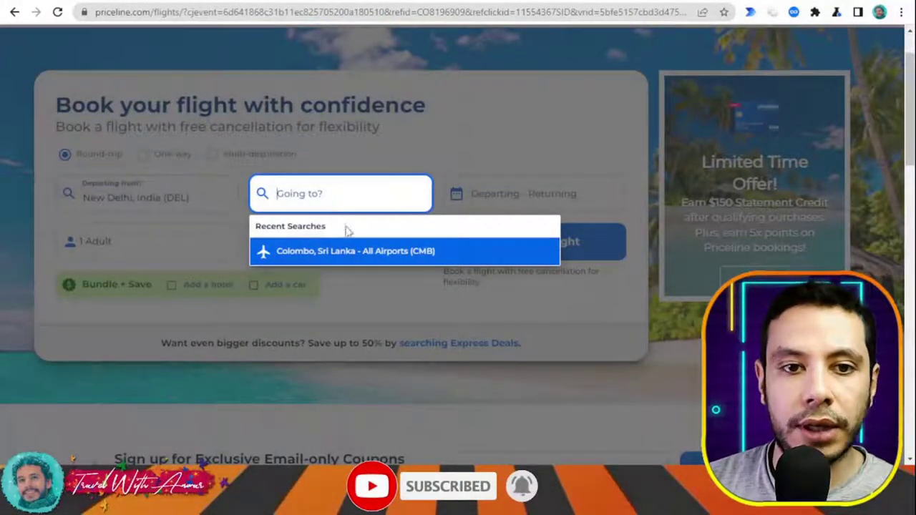
{"action": "left_click", "coordinate": [353, 251]}
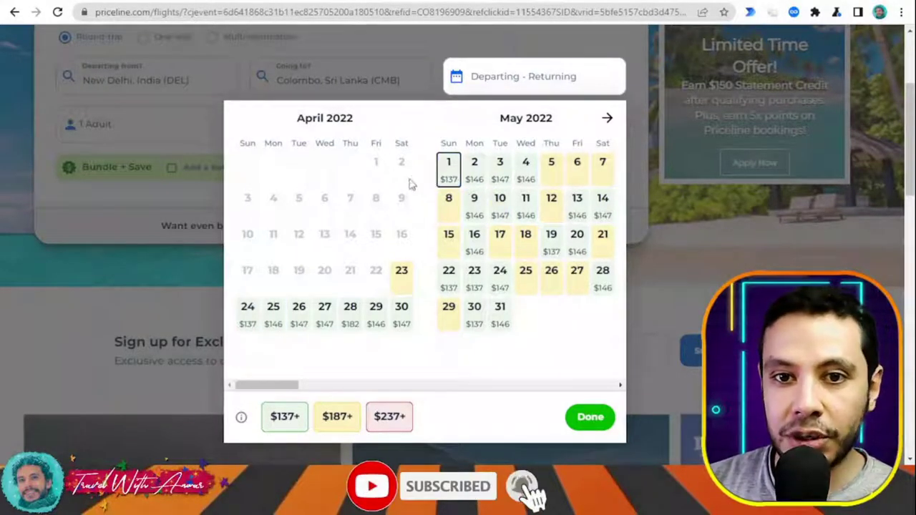
- Set the flight dates to depart 04/24/2022 and return 05/03/2022
{"action": "left_click", "coordinate": [248, 324]}
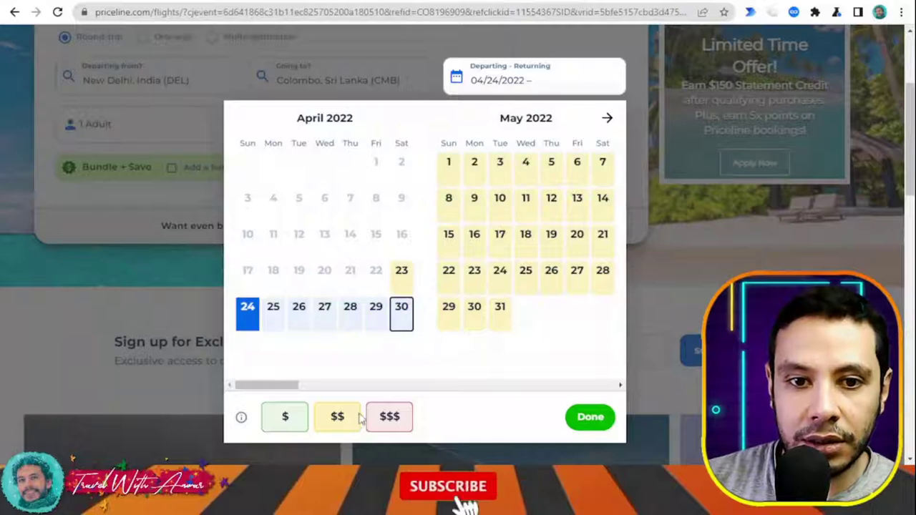
{"action": "left_click", "coordinate": [274, 431]}
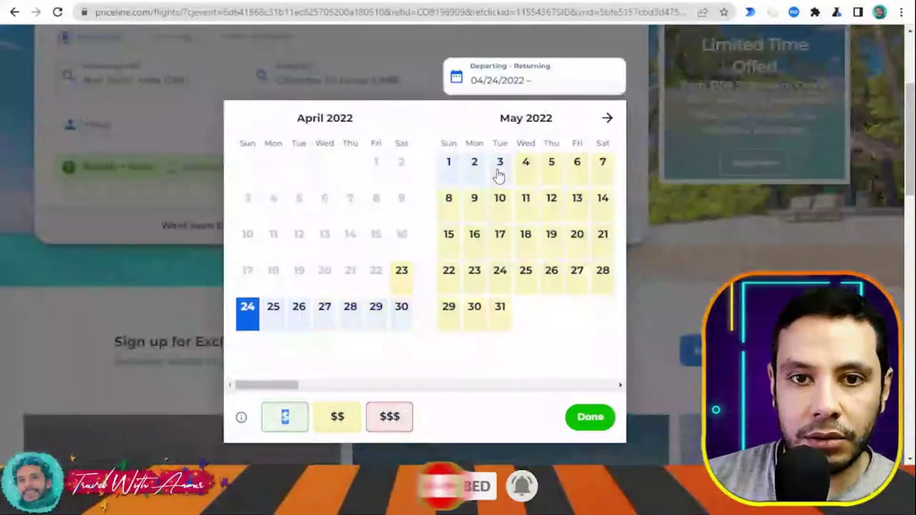
{"action": "left_click", "coordinate": [499, 168]}
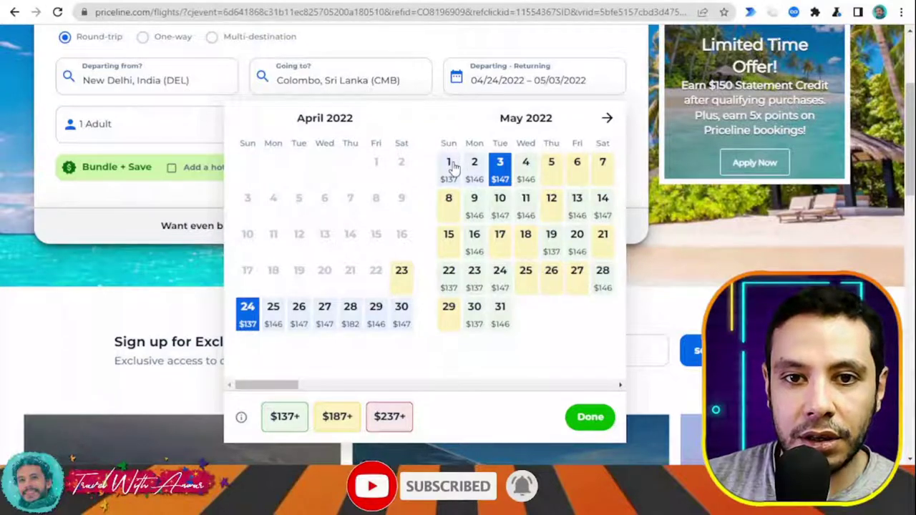
- Set the flight dates to depart 04/24/2022 and return 05/23/2022, and search for flights
{"action": "left_click", "coordinate": [480, 283]}
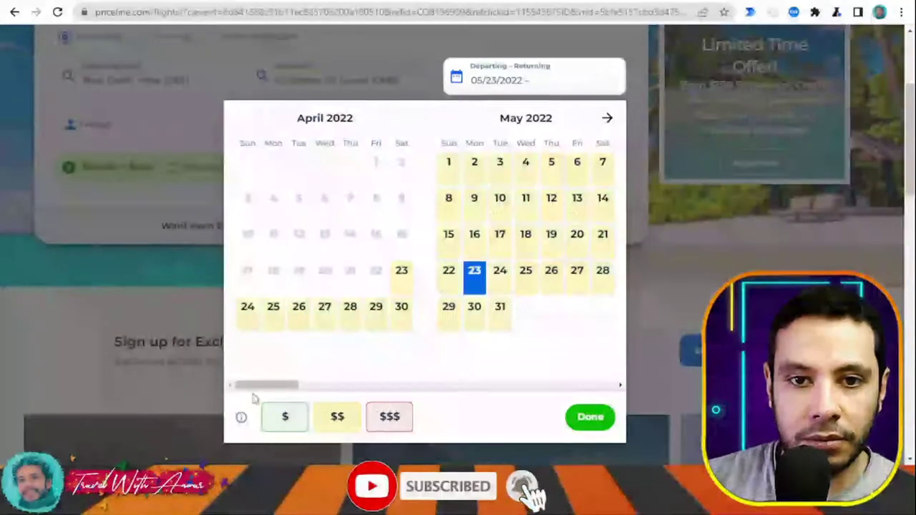
{"action": "left_click", "coordinate": [248, 316]}
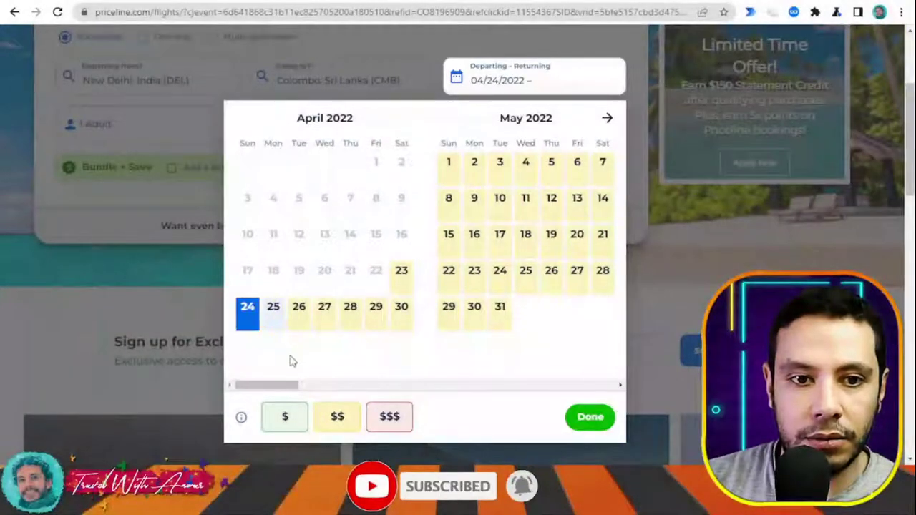
{"action": "left_click", "coordinate": [476, 278]}
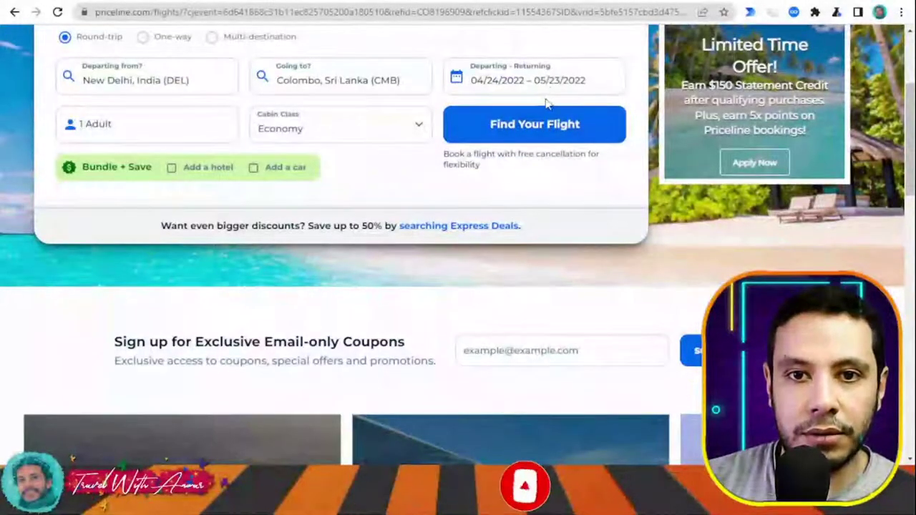
{"action": "left_click", "coordinate": [534, 77]}
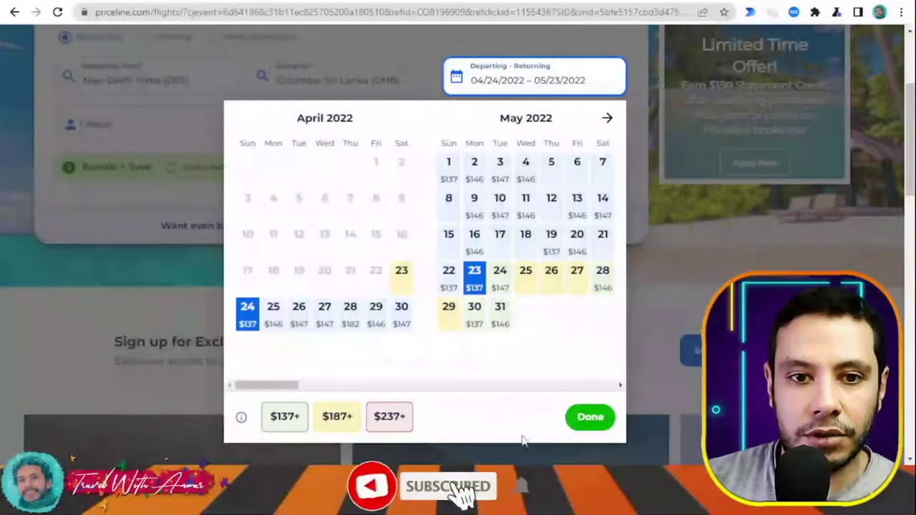
{"action": "left_click", "coordinate": [592, 418]}
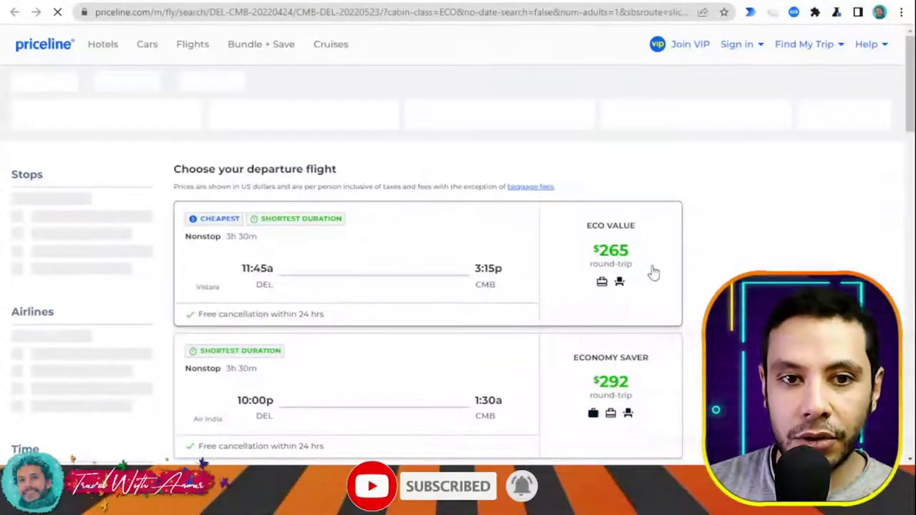
- Compare the departure flights and select the nonstop Vistara 11:45a Eco Value flight from DEL to CMB at $265 round-trip
{"action": "scroll", "coordinate": [646, 265], "scroll_direction": "down", "scroll_amount": 2}
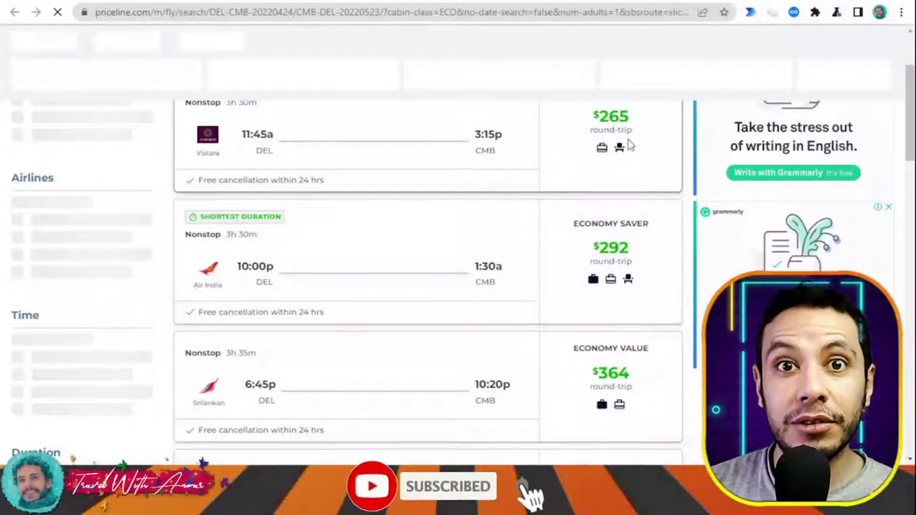
{"action": "scroll", "coordinate": [603, 215], "scroll_direction": "up", "scroll_amount": 1}
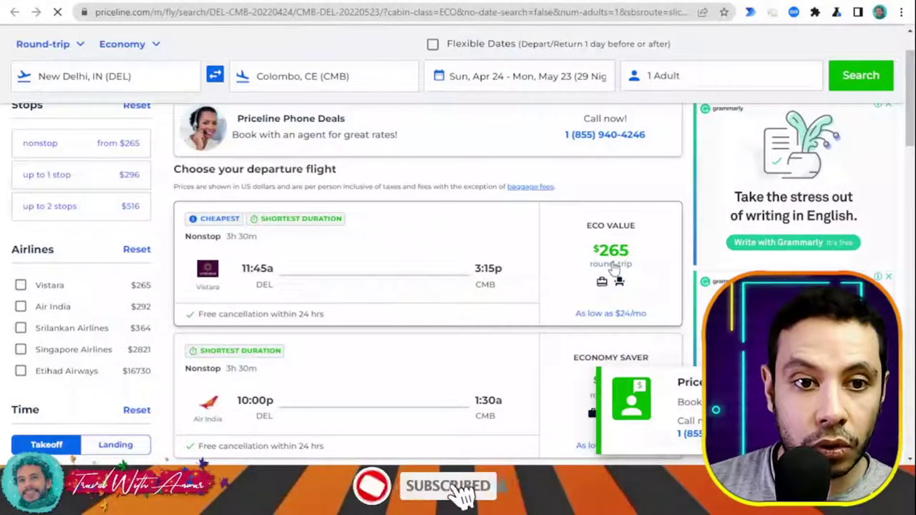
{"action": "scroll", "coordinate": [210, 202], "scroll_direction": "down", "scroll_amount": 1}
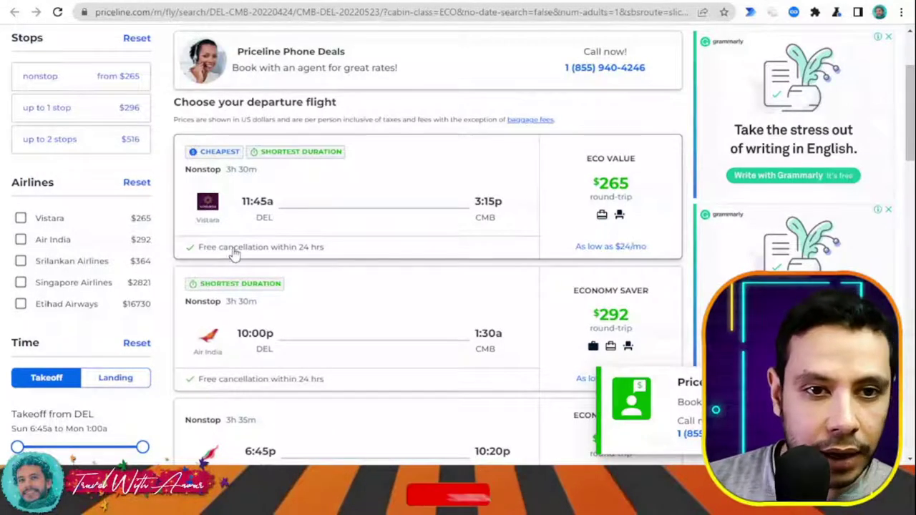
{"action": "scroll", "coordinate": [661, 206], "scroll_direction": "down", "scroll_amount": 2}
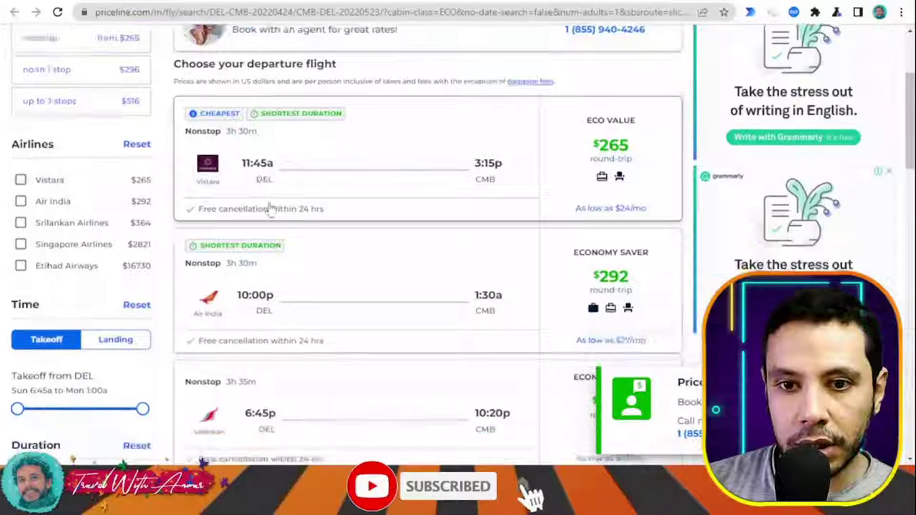
{"action": "scroll", "coordinate": [613, 211], "scroll_direction": "down", "scroll_amount": 1}
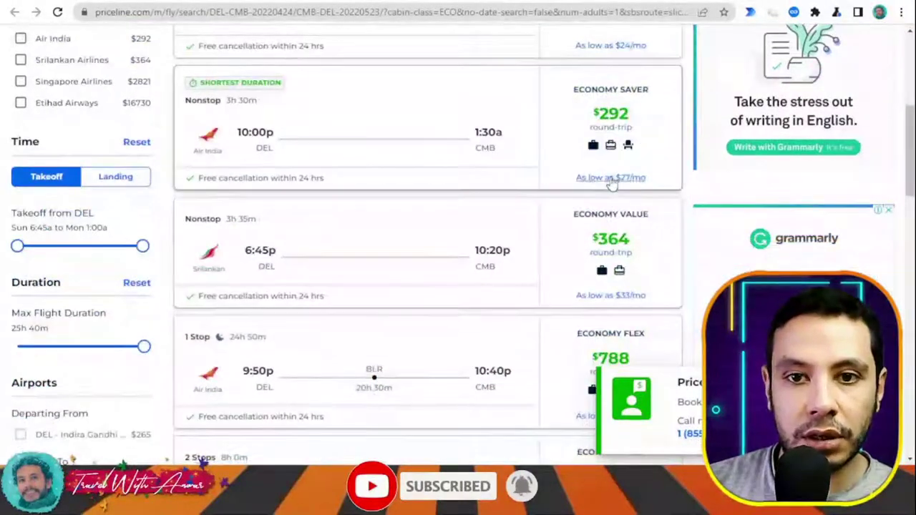
{"action": "scroll", "coordinate": [633, 204], "scroll_direction": "up", "scroll_amount": 3}
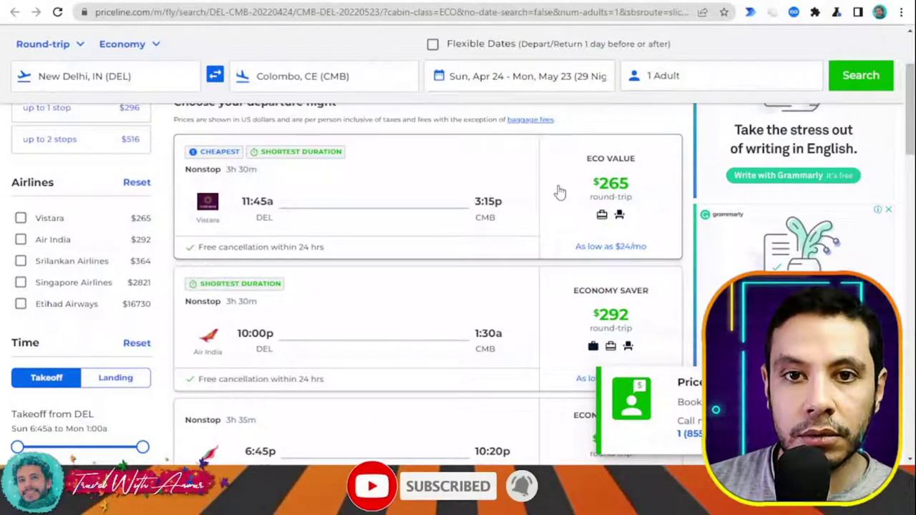
{"action": "left_click", "coordinate": [647, 227]}
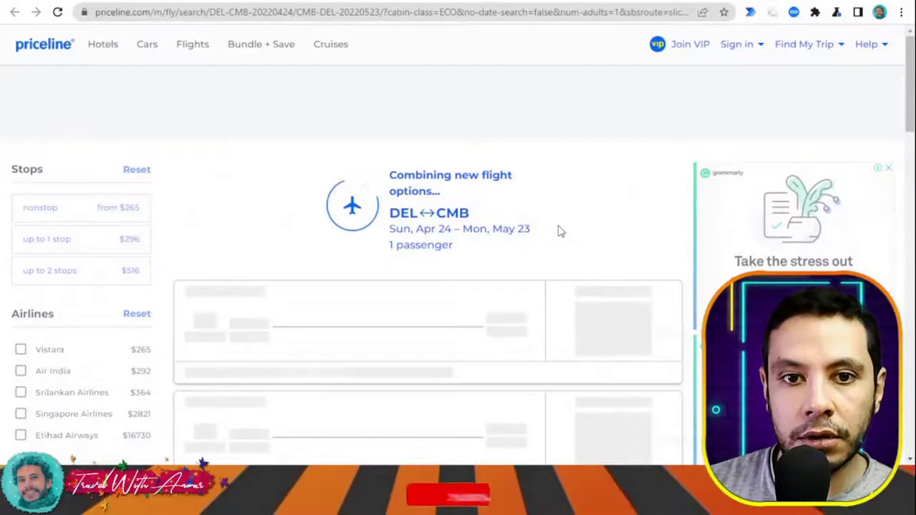
- Compare the return flights and select the nonstop Vistara 9:20a Eco Value flight from CMB to DEL at +$0
{"action": "scroll", "coordinate": [560, 231], "scroll_direction": "down", "scroll_amount": 3}
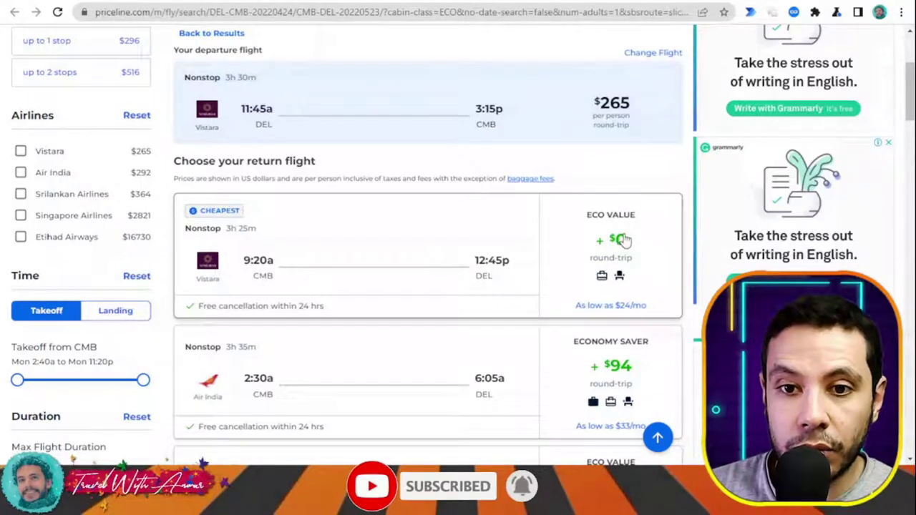
{"action": "scroll", "coordinate": [624, 241], "scroll_direction": "down", "scroll_amount": 2}
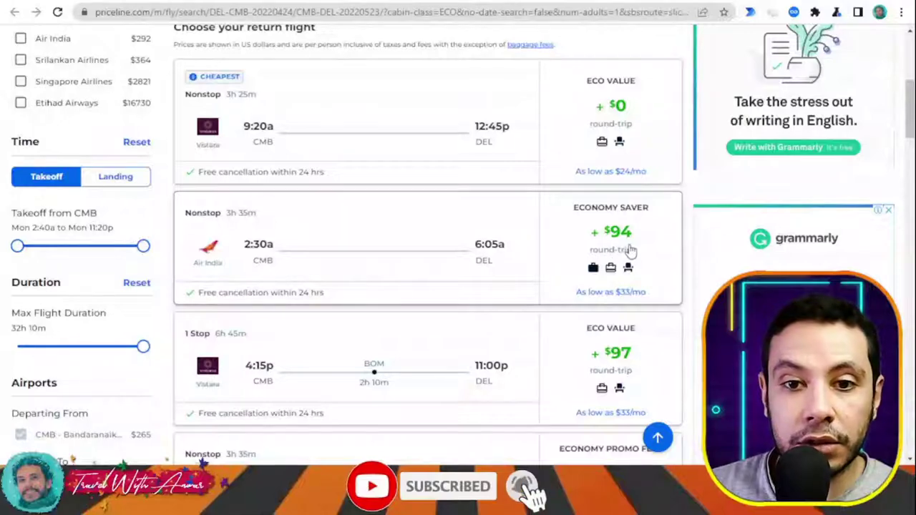
{"action": "scroll", "coordinate": [630, 249], "scroll_direction": "down", "scroll_amount": 2}
{"action": "scroll", "coordinate": [648, 235], "scroll_direction": "down", "scroll_amount": 2}
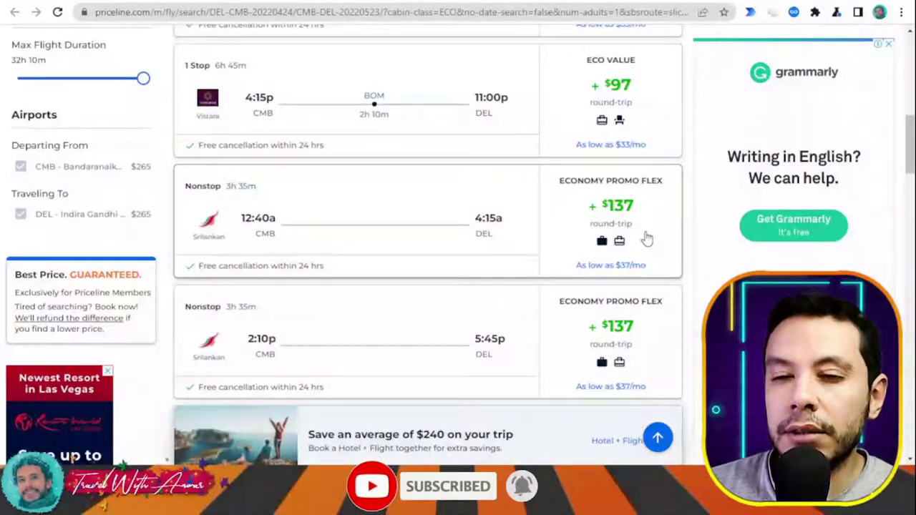
{"action": "scroll", "coordinate": [646, 238], "scroll_direction": "up", "scroll_amount": 5}
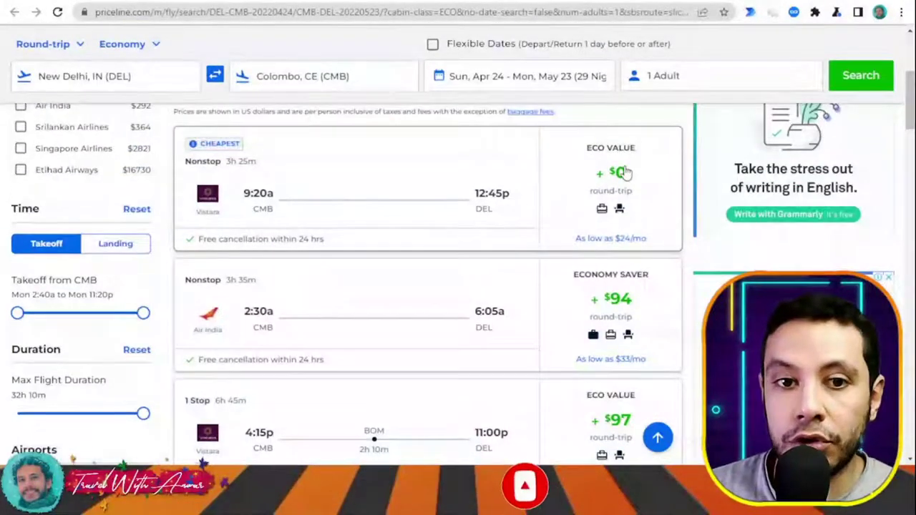
{"action": "left_click", "coordinate": [625, 172]}
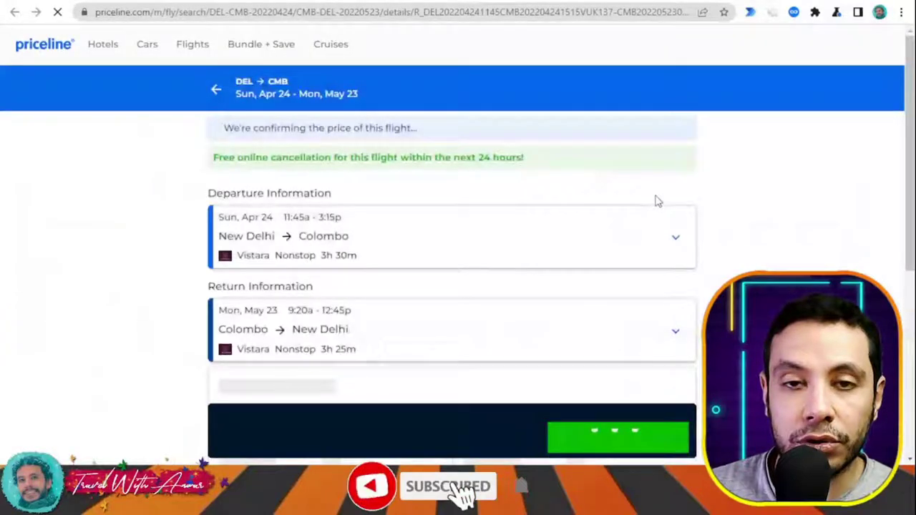
- Review the itinerary's flight and baggage information, and continue to checkout to view the trip summary
{"action": "scroll", "coordinate": [780, 263], "scroll_direction": "down", "scroll_amount": 1}
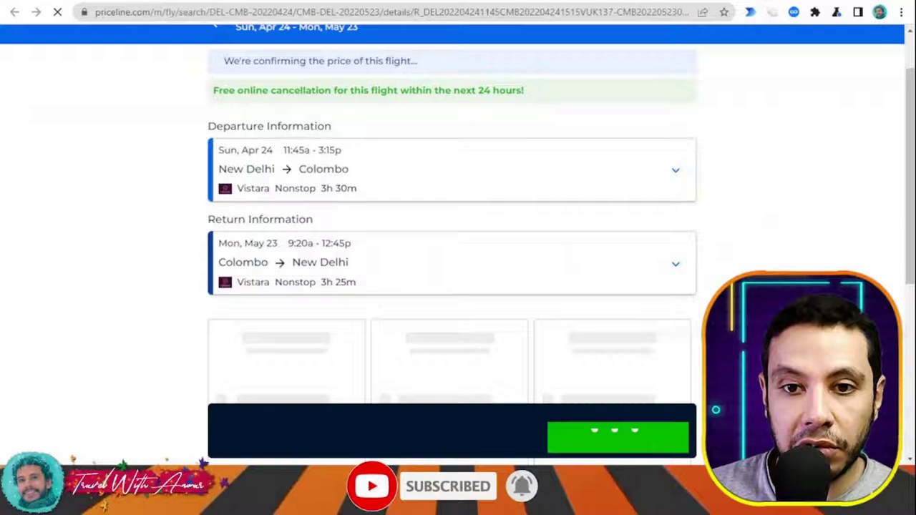
{"action": "scroll", "coordinate": [485, 177], "scroll_direction": "down", "scroll_amount": 2}
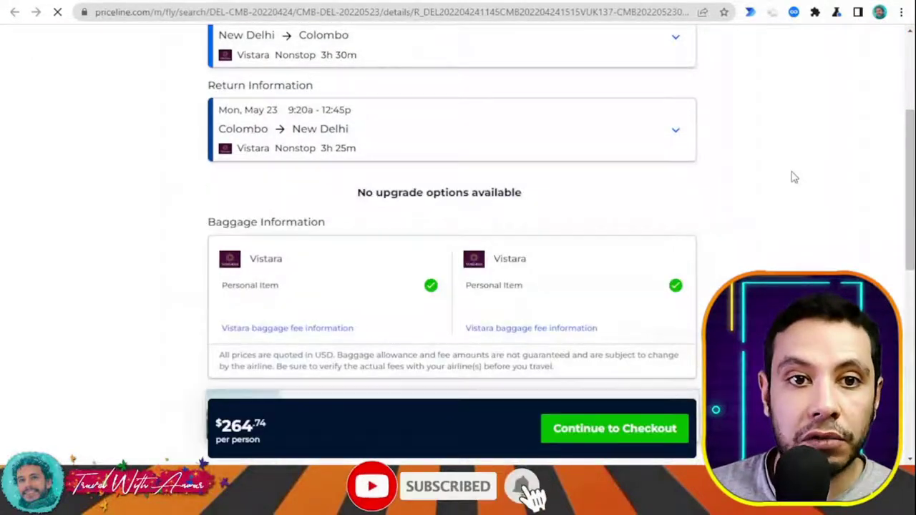
{"action": "scroll", "coordinate": [388, 157], "scroll_direction": "up", "scroll_amount": 2}
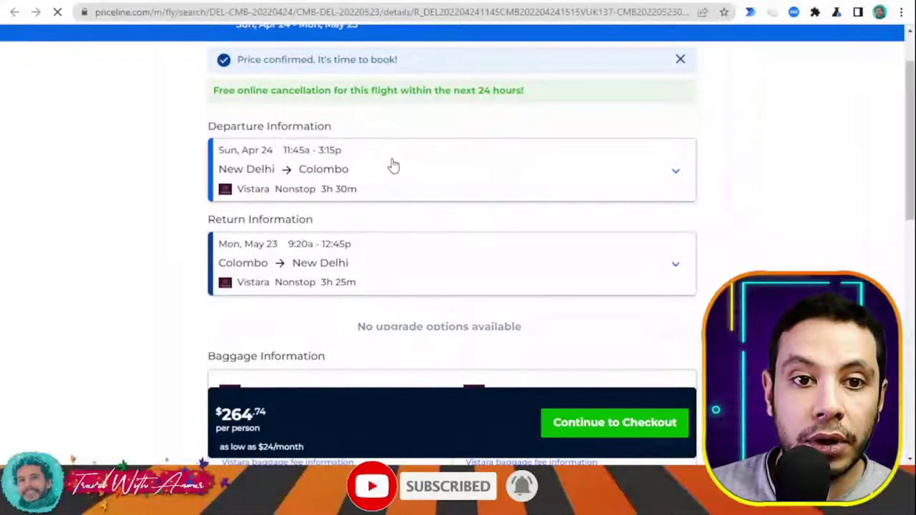
{"action": "scroll", "coordinate": [393, 161], "scroll_direction": "down", "scroll_amount": 2}
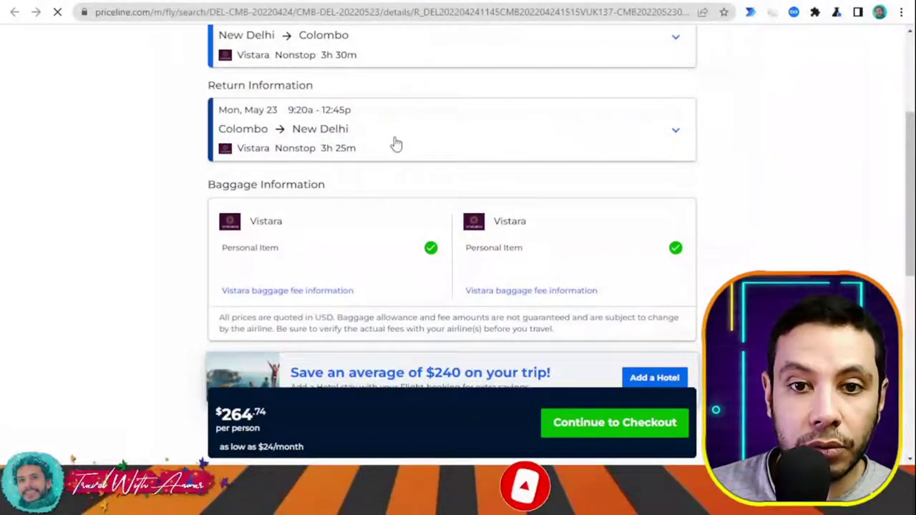
{"action": "scroll", "coordinate": [396, 143], "scroll_direction": "down", "scroll_amount": 2}
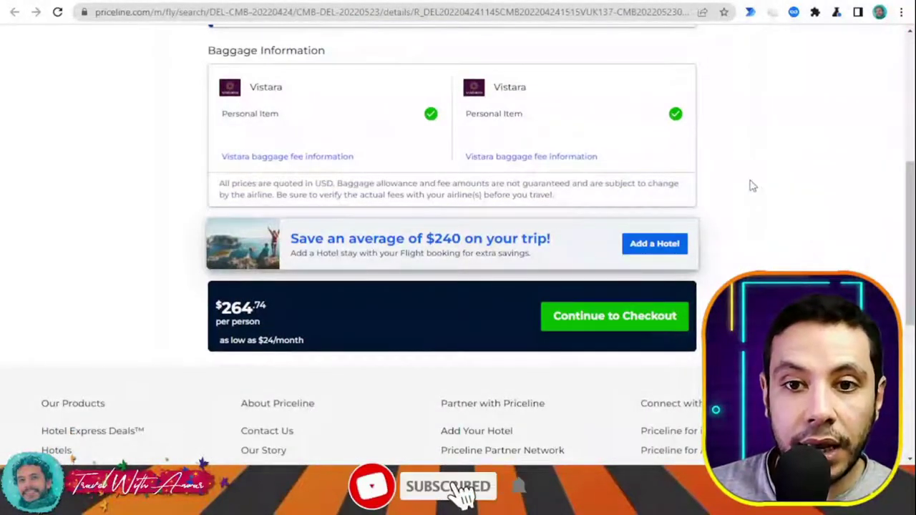
{"action": "scroll", "coordinate": [786, 225], "scroll_direction": "down", "scroll_amount": 1}
{"action": "scroll", "coordinate": [787, 232], "scroll_direction": "down", "scroll_amount": 1}
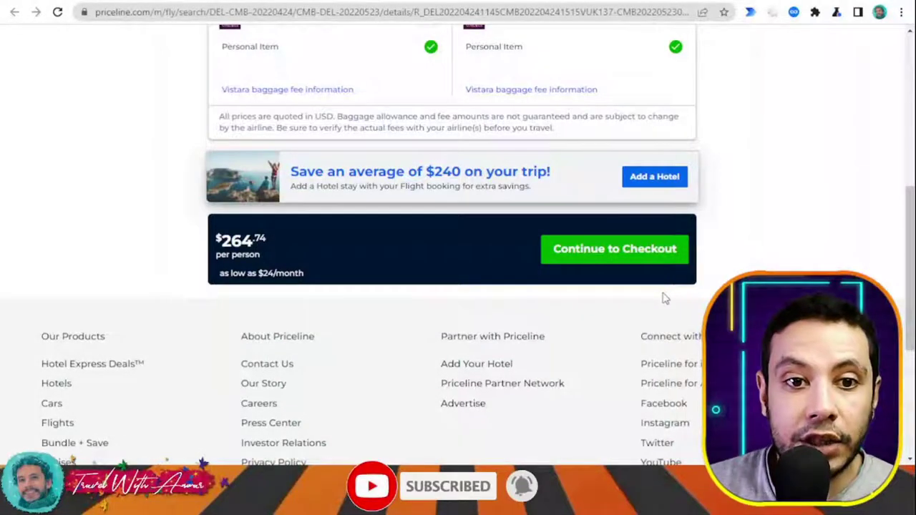
{"action": "left_click", "coordinate": [630, 256]}
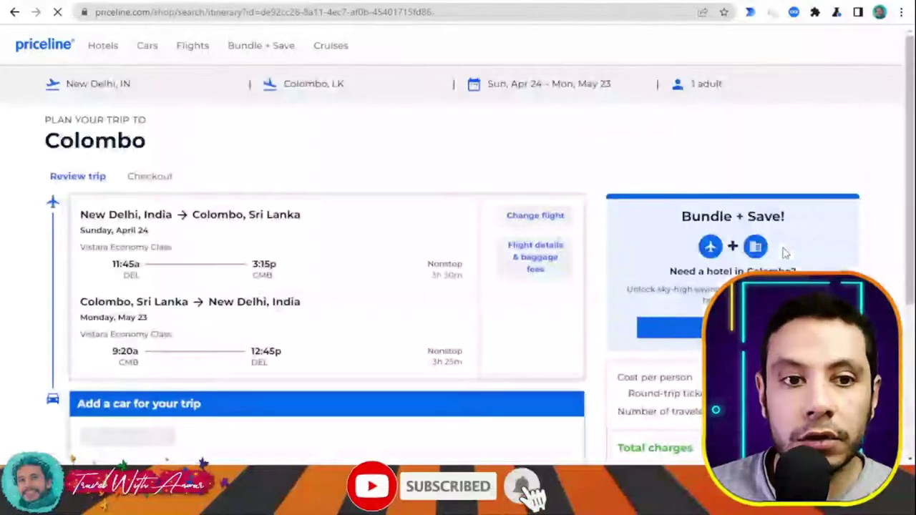
{"action": "scroll", "coordinate": [399, 229], "scroll_direction": "down", "scroll_amount": 2}
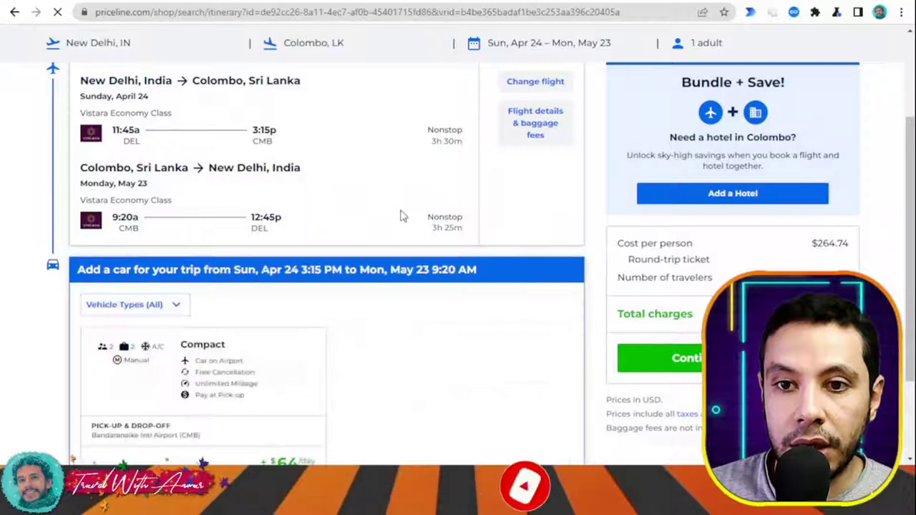
- Review the round-trip flight summary, car offer and total charges without adding extras, and continue to checkout
{"action": "scroll", "coordinate": [399, 215], "scroll_direction": "down", "scroll_amount": 2}
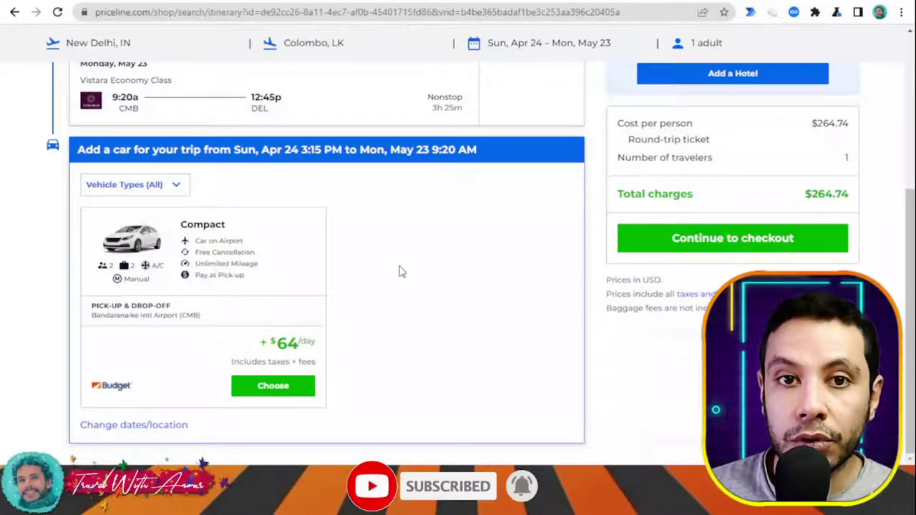
{"action": "scroll", "coordinate": [408, 277], "scroll_direction": "up", "scroll_amount": 4}
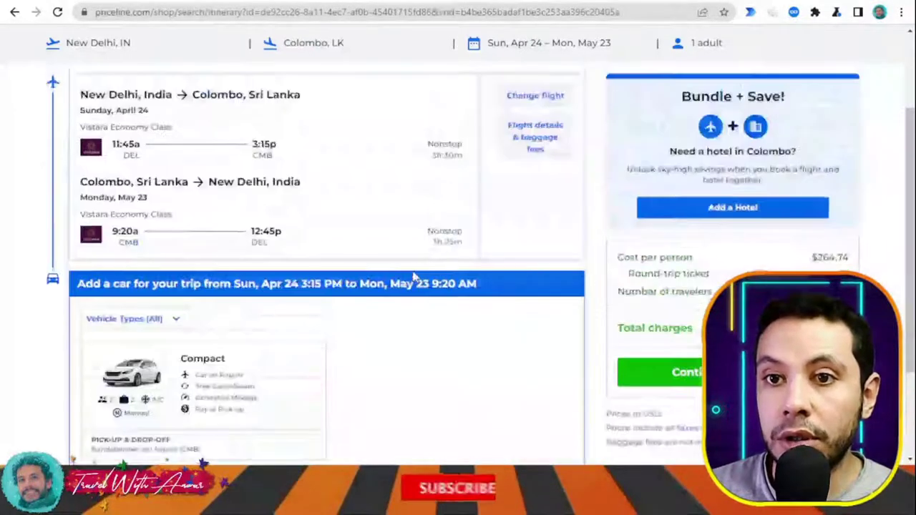
{"action": "scroll", "coordinate": [415, 276], "scroll_direction": "down", "scroll_amount": 4}
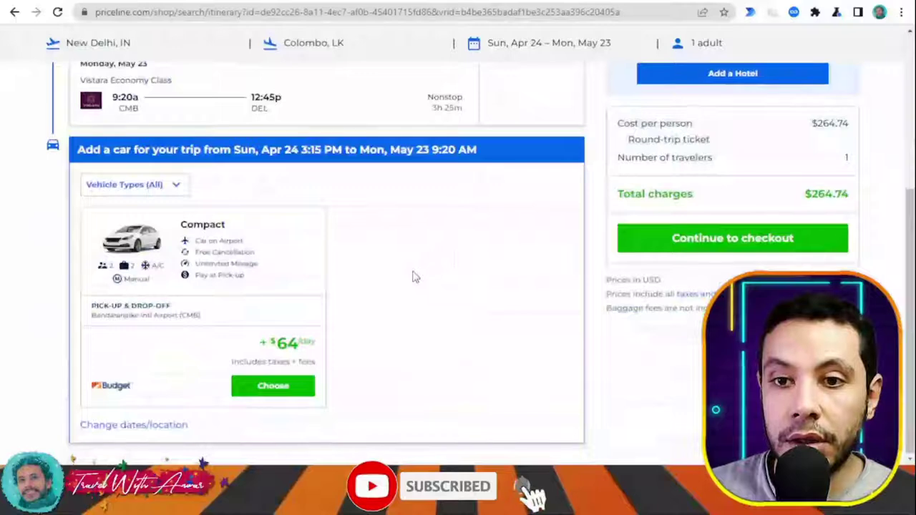
{"action": "scroll", "coordinate": [492, 262], "scroll_direction": "up", "scroll_amount": 4}
{"action": "scroll", "coordinate": [497, 248], "scroll_direction": "down", "scroll_amount": 3}
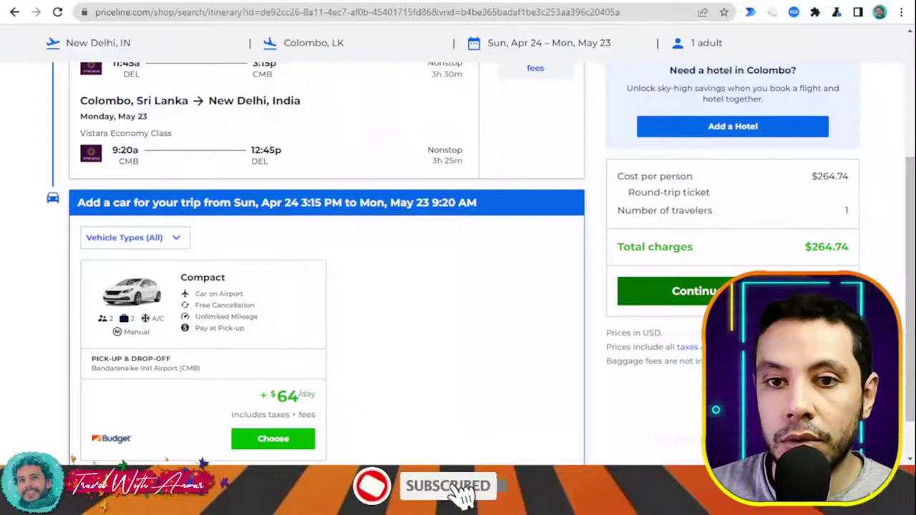
{"action": "left_click", "coordinate": [673, 291]}
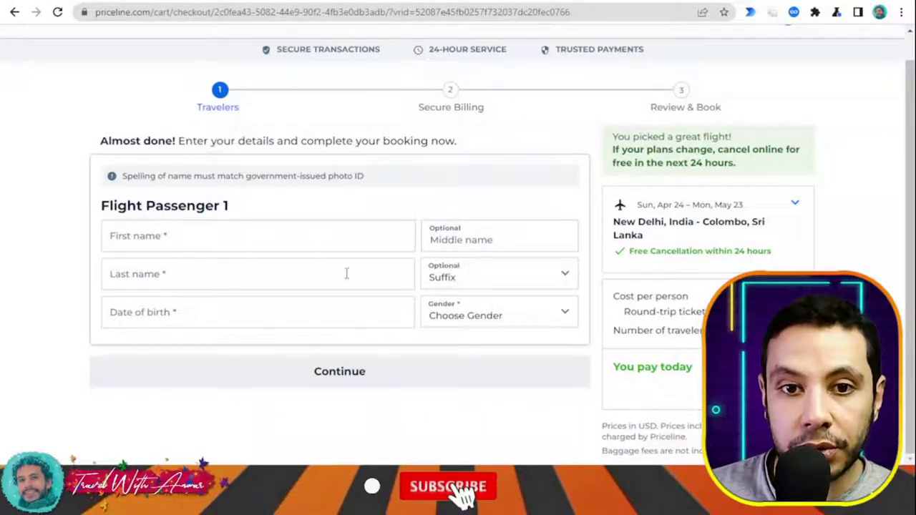
- Fill in Flight Passenger 1's first and last name, leaving the middle name empty
{"action": "left_click", "coordinate": [509, 239]}
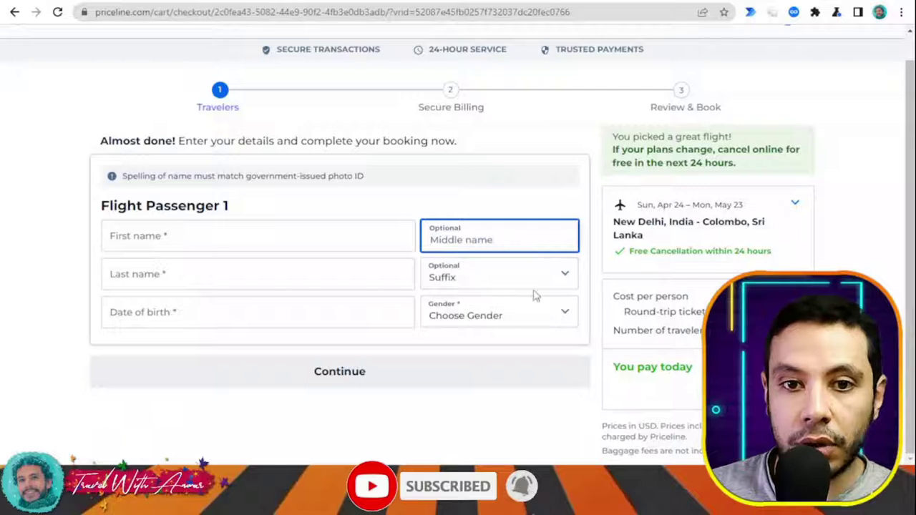
{"action": "scroll", "coordinate": [499, 382], "scroll_direction": "up", "scroll_amount": 1}
{"action": "left_click", "coordinate": [169, 259]}
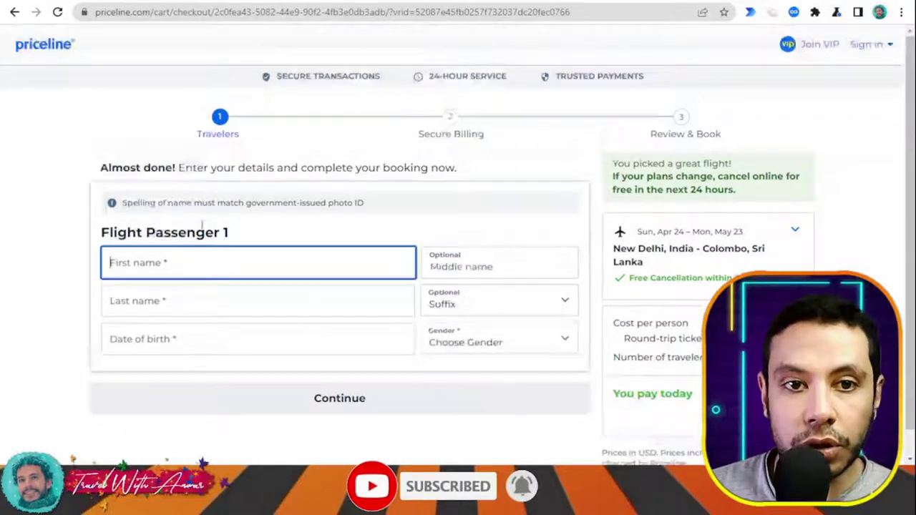
{"action": "left_click", "coordinate": [178, 300]}
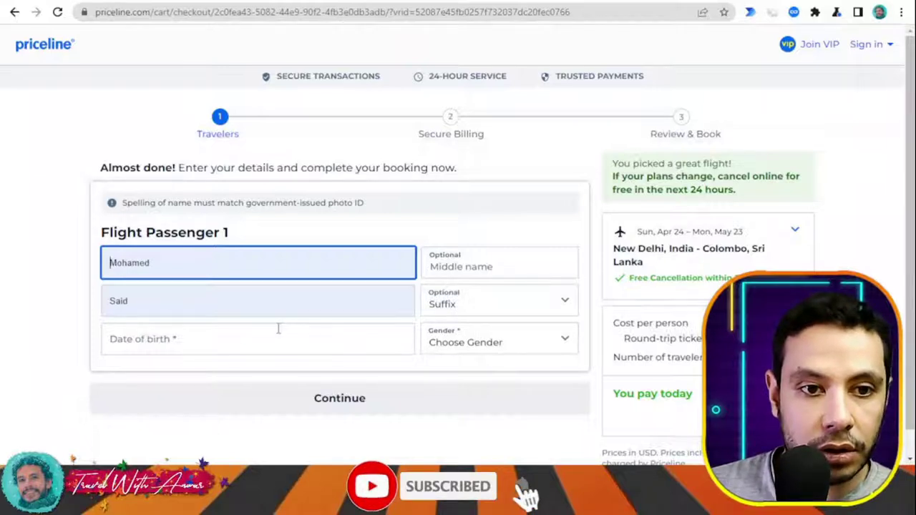
- Enter the flight passenger's date of birth in MM/DD/YYYY format
{"action": "left_click", "coordinate": [201, 340]}
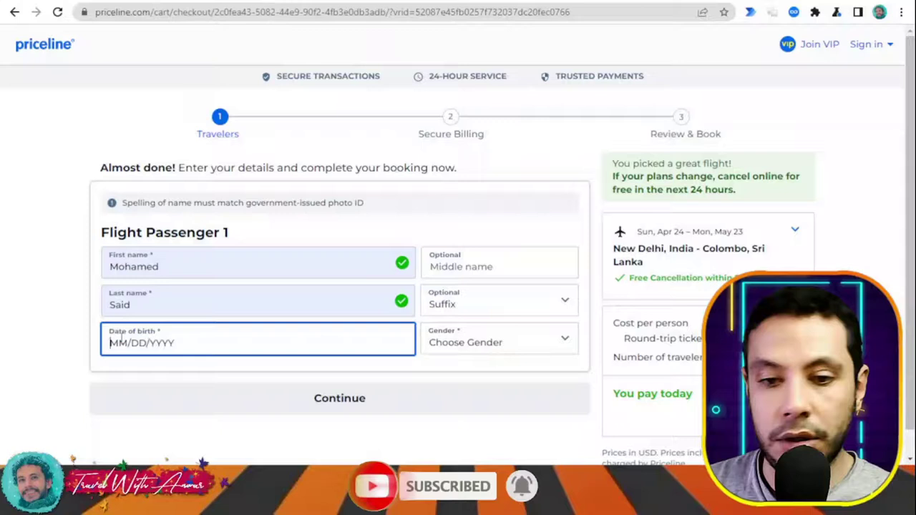
{"action": "type", "text": "00"}
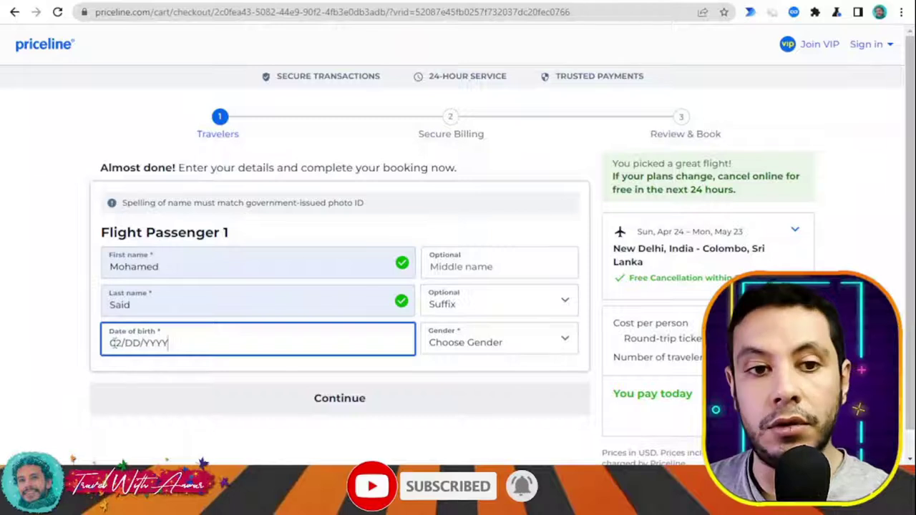
{"action": "type", "text": "01/1"}
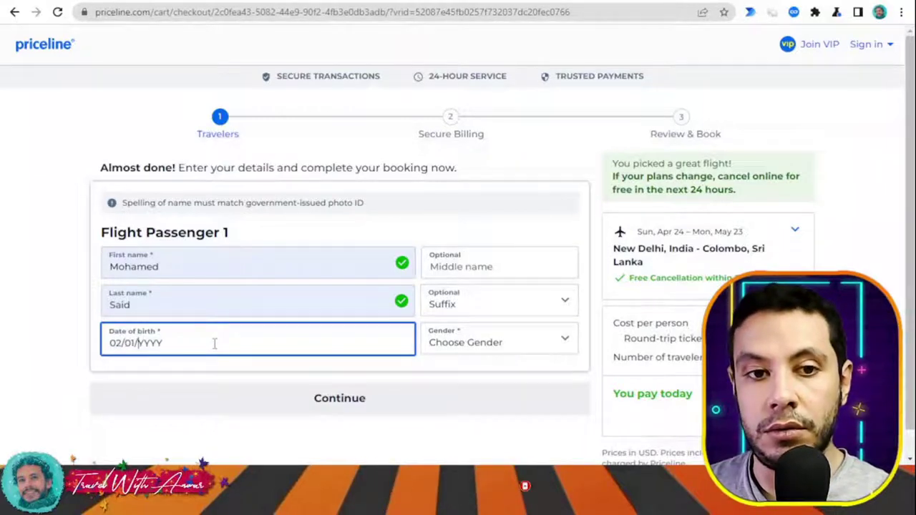
{"action": "type", "text": "991"}
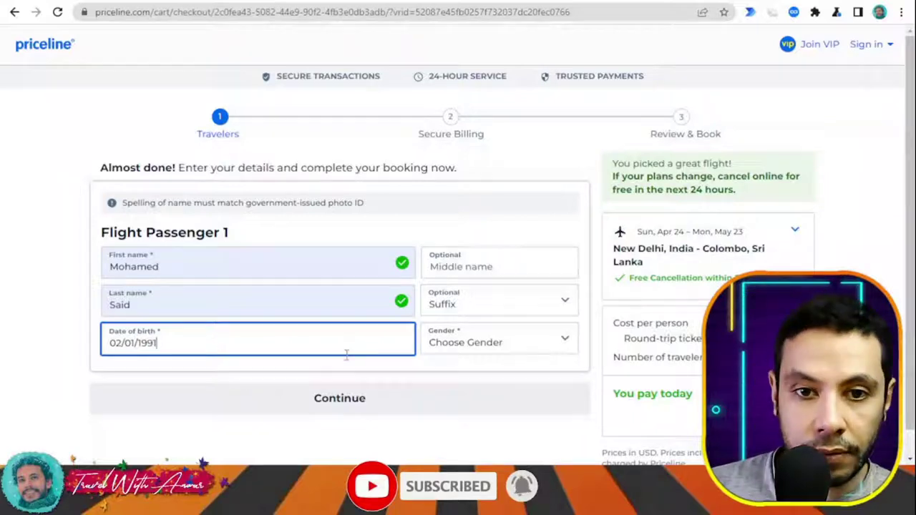
- Set the passenger's gender to male and continue to the Secure Billing stage
{"action": "scroll", "coordinate": [454, 384], "scroll_direction": "down", "scroll_amount": 1}
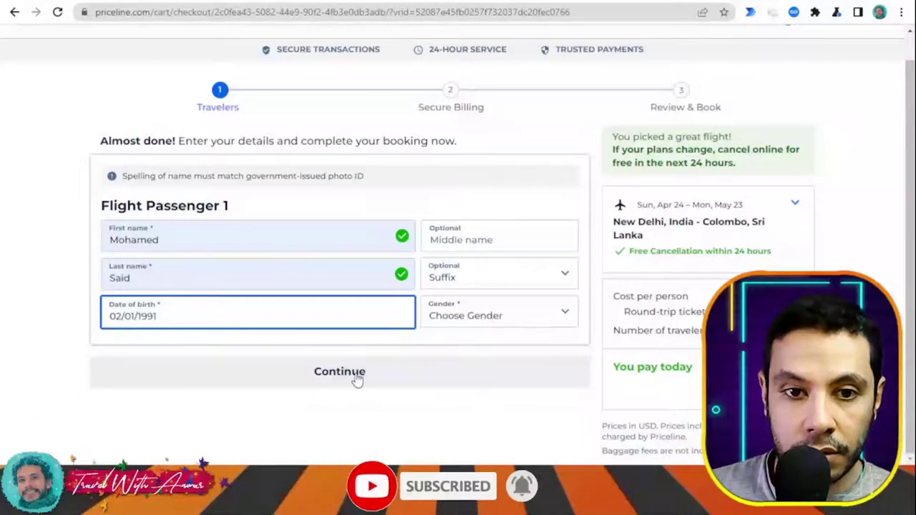
{"action": "left_click", "coordinate": [394, 385]}
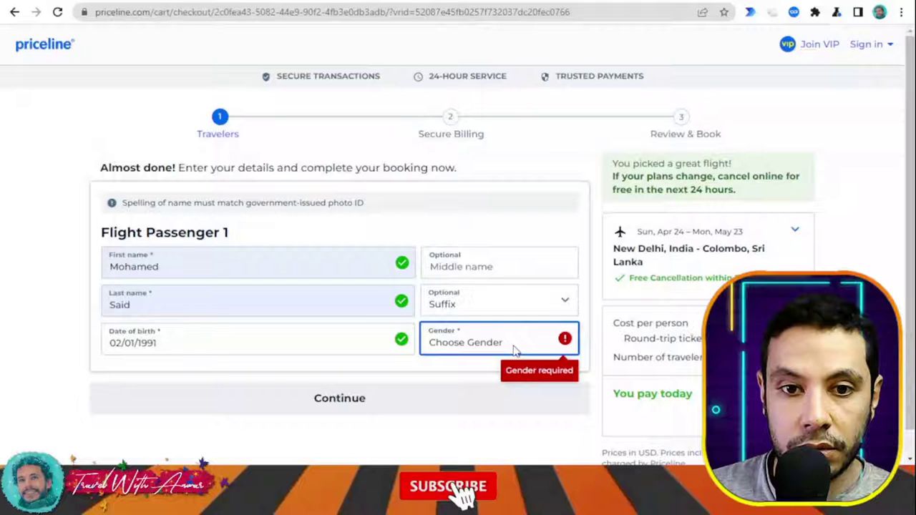
{"action": "key", "text": "m"}
{"action": "left_click", "coordinate": [366, 406]}
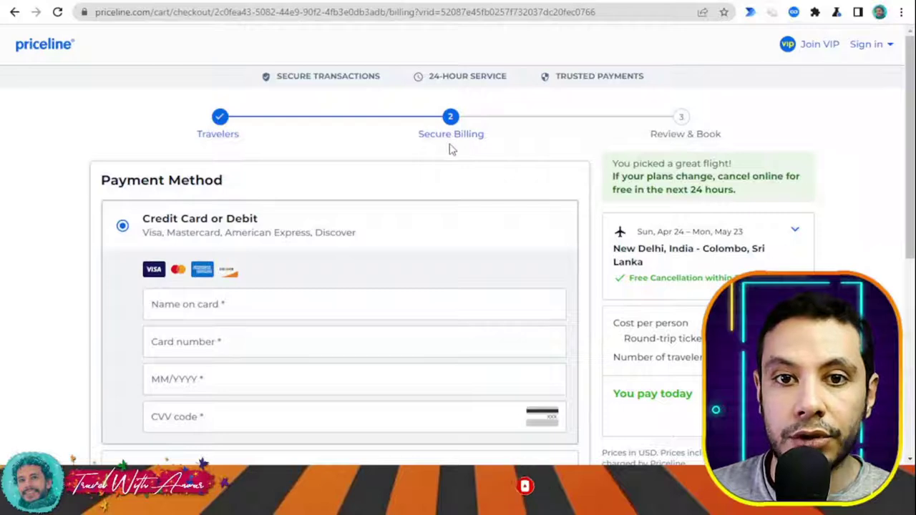
- Examine the payment method options, card fields and billing contact fields required for the flight booking
{"action": "scroll", "coordinate": [454, 147], "scroll_direction": "down", "scroll_amount": 3}
{"action": "scroll", "coordinate": [298, 207], "scroll_direction": "down", "scroll_amount": 2}
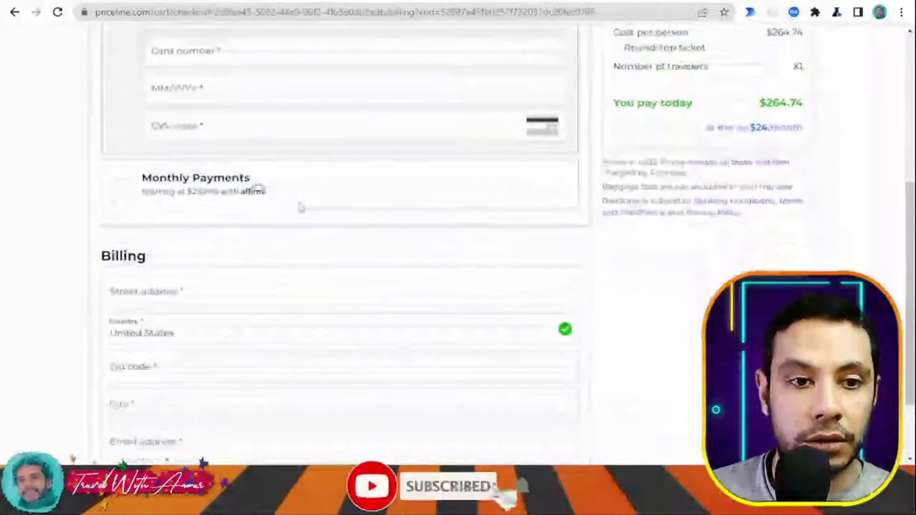
{"action": "scroll", "coordinate": [477, 214], "scroll_direction": "up", "scroll_amount": 4}
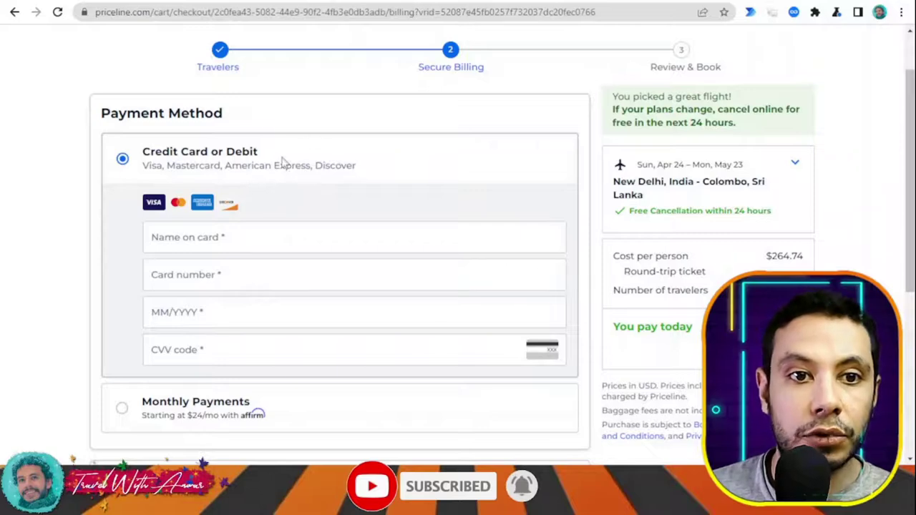
{"action": "scroll", "coordinate": [345, 164], "scroll_direction": "down", "scroll_amount": 5}
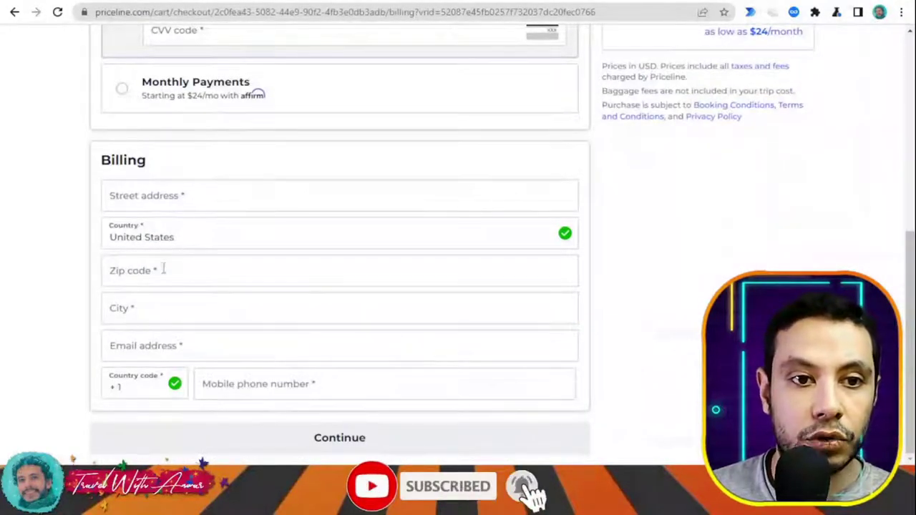
{"action": "scroll", "coordinate": [401, 330], "scroll_direction": "up", "scroll_amount": 5}
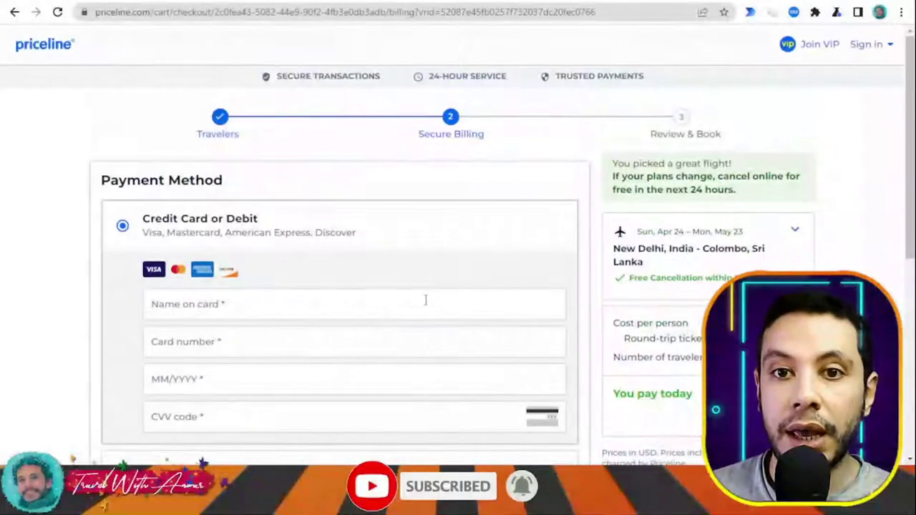
{"action": "scroll", "coordinate": [550, 149], "scroll_direction": "down", "scroll_amount": 5}
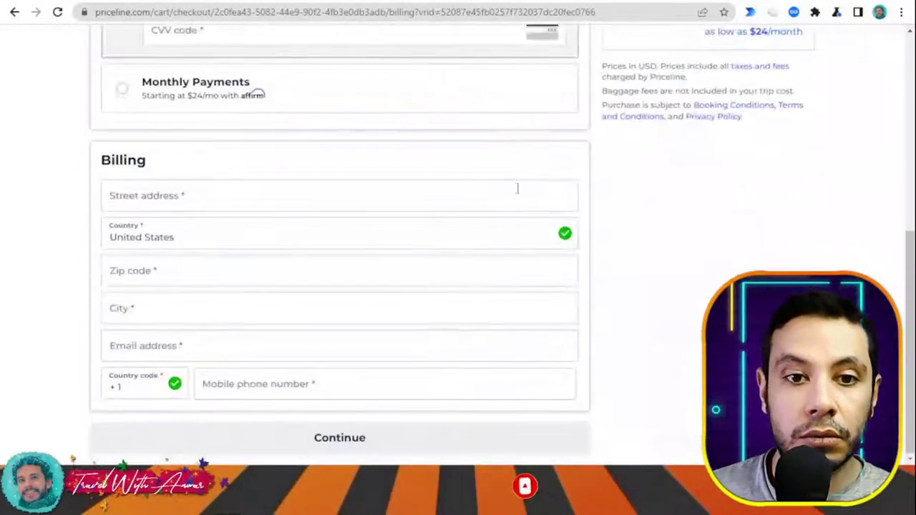
{"action": "scroll", "coordinate": [411, 301], "scroll_direction": "up", "scroll_amount": 5}
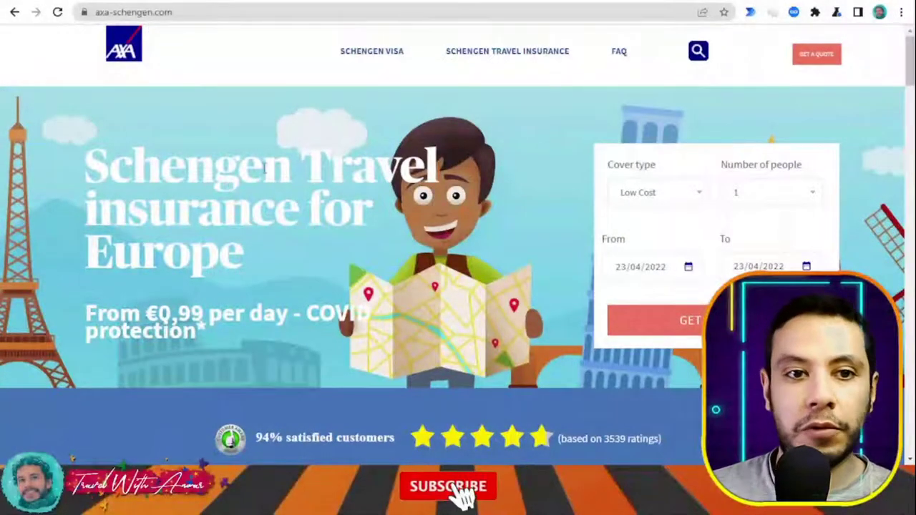
- On the AXA Schengen site, compare the coverage and prices of the Low Cost, Europe Travel and Multi Trip insurance plans
{"action": "scroll", "coordinate": [166, 42], "scroll_direction": "down", "scroll_amount": 3}
{"action": "scroll", "coordinate": [81, 130], "scroll_direction": "up", "scroll_amount": 3}
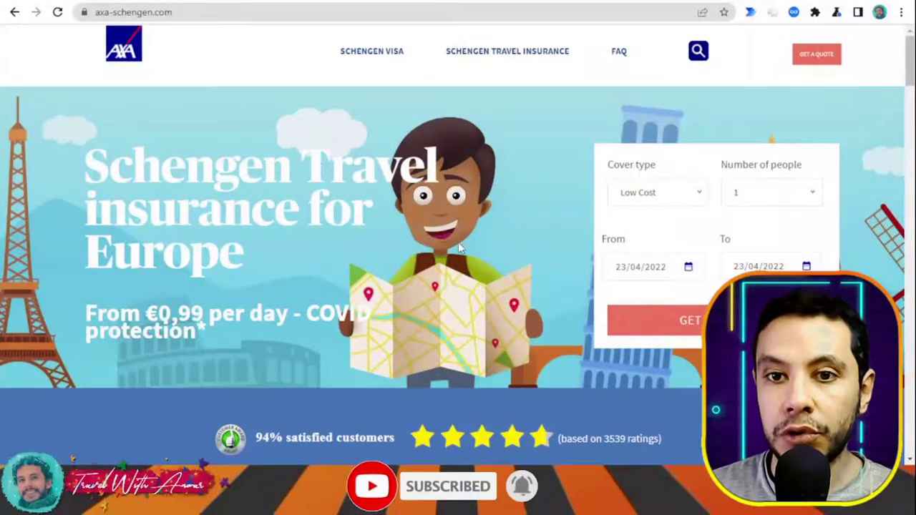
{"action": "left_click", "coordinate": [692, 196]}
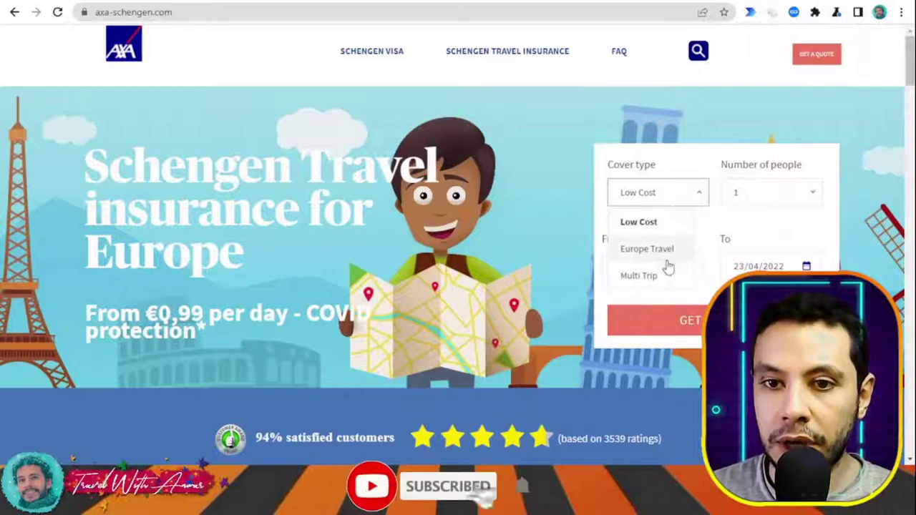
{"action": "left_click", "coordinate": [475, 225]}
{"action": "scroll", "coordinate": [475, 226], "scroll_direction": "down", "scroll_amount": 5}
{"action": "scroll", "coordinate": [458, 250], "scroll_direction": "down", "scroll_amount": 4}
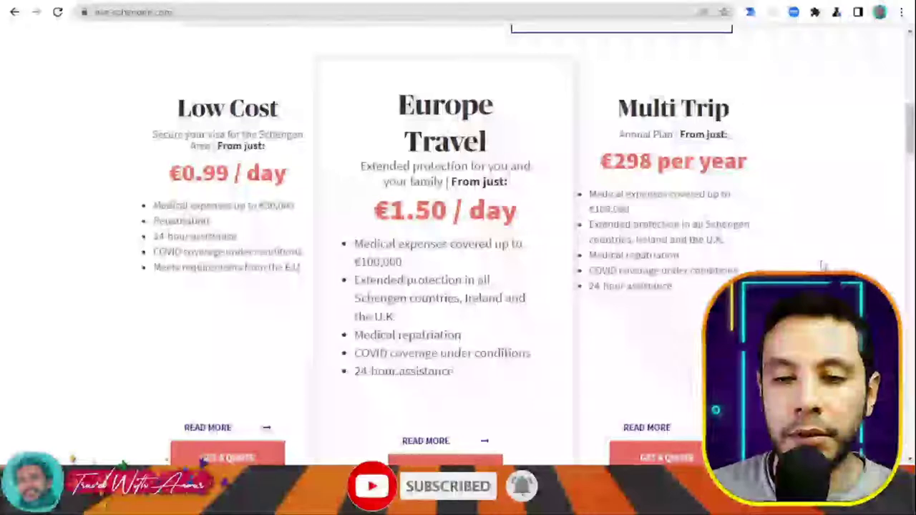
{"action": "scroll", "coordinate": [458, 250], "scroll_direction": "down", "scroll_amount": 2}
{"action": "scroll", "coordinate": [458, 250], "scroll_direction": "up", "scroll_amount": 2}
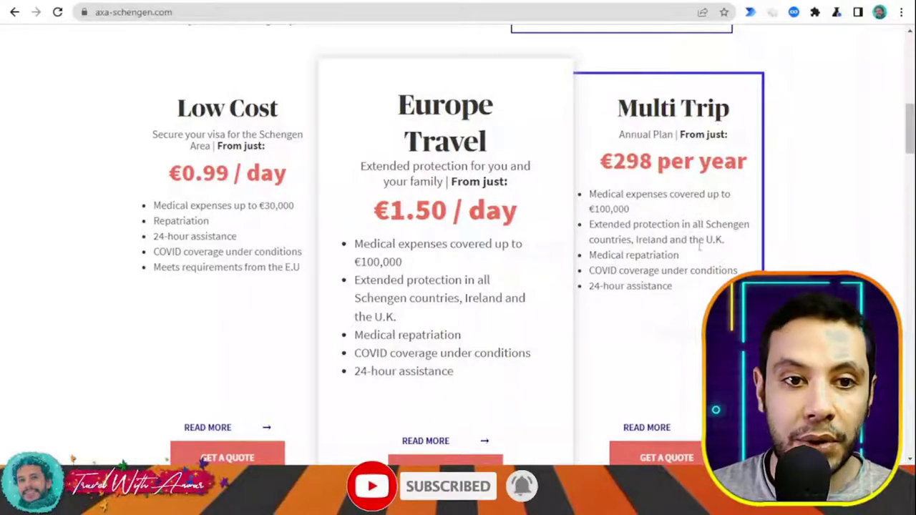
{"action": "scroll", "coordinate": [677, 193], "scroll_direction": "up", "scroll_amount": 15}
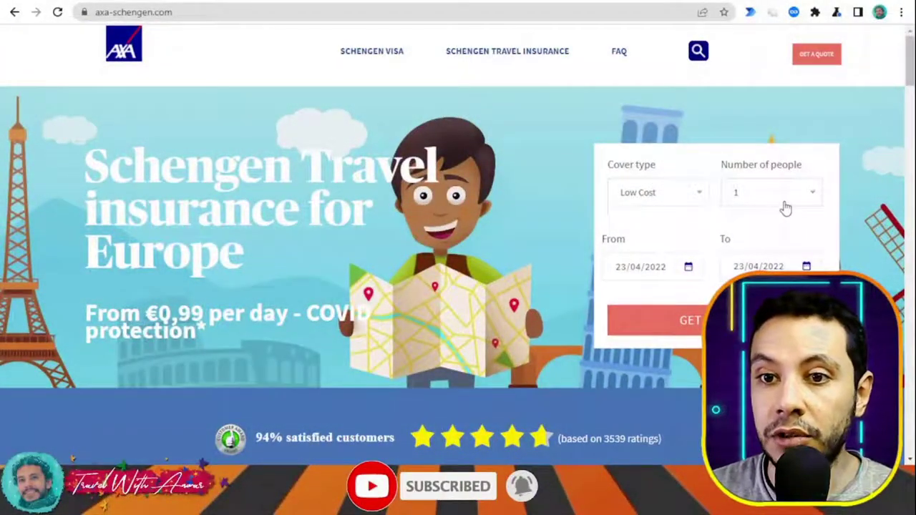
- Set the Low Cost insurance dates from 01/05/2022 to 31/05/2022 for one person and request the quote
{"action": "left_click", "coordinate": [641, 266]}
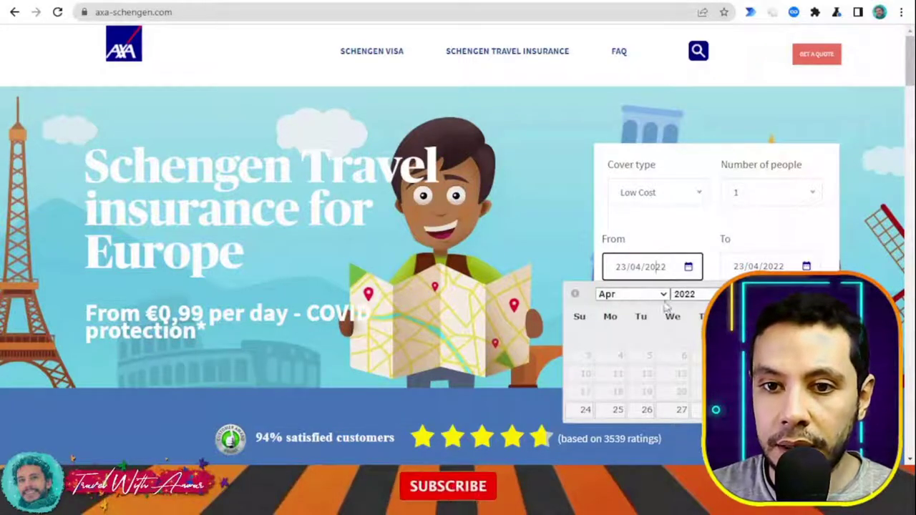
{"action": "left_click", "coordinate": [660, 295]}
{"action": "left_click", "coordinate": [676, 313]}
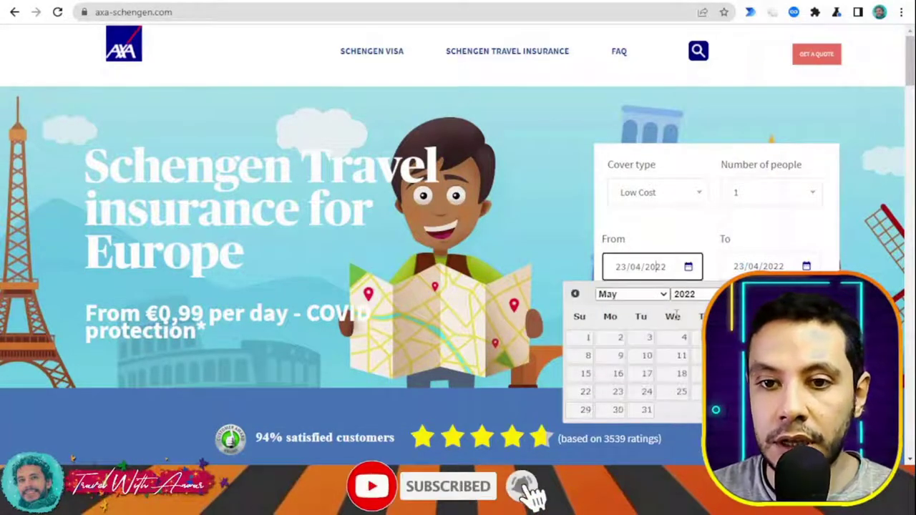
{"action": "left_click", "coordinate": [598, 339]}
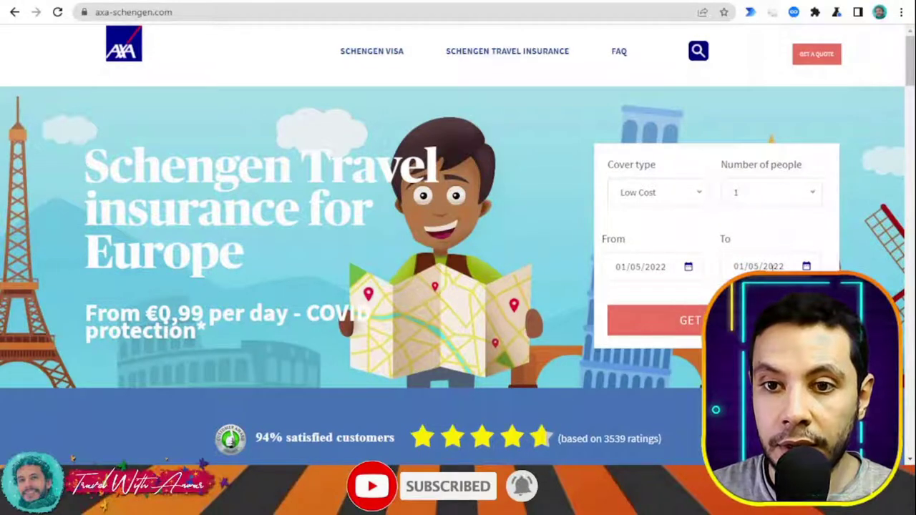
{"action": "left_click", "coordinate": [773, 267]}
{"action": "left_click", "coordinate": [716, 411]}
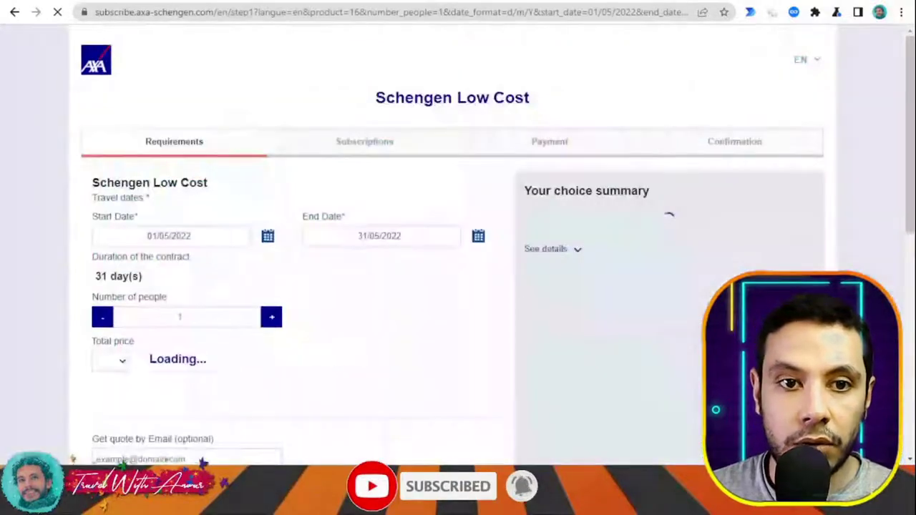
- Review the Schengen Low Cost quote's contract duration, total price, email and promo code fields, and consent options
{"action": "scroll", "coordinate": [449, 290], "scroll_direction": "down", "scroll_amount": 1}
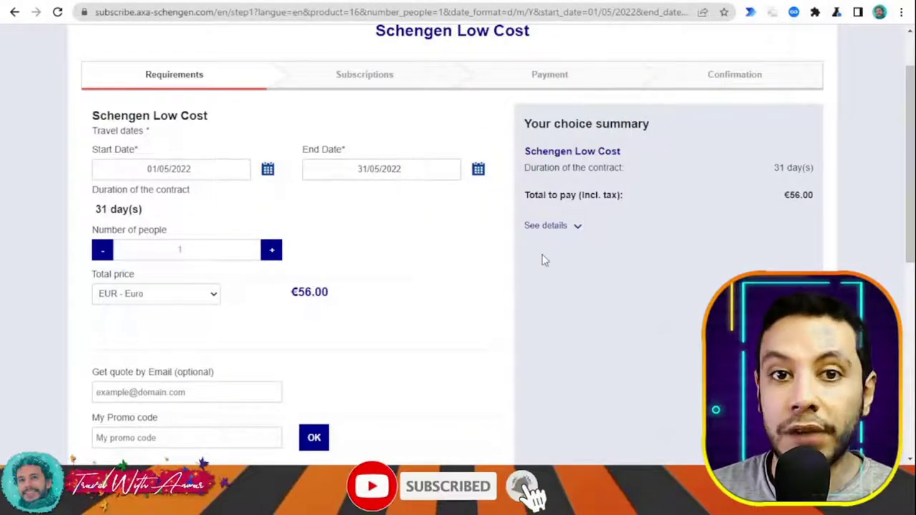
{"action": "scroll", "coordinate": [542, 260], "scroll_direction": "up", "scroll_amount": 1}
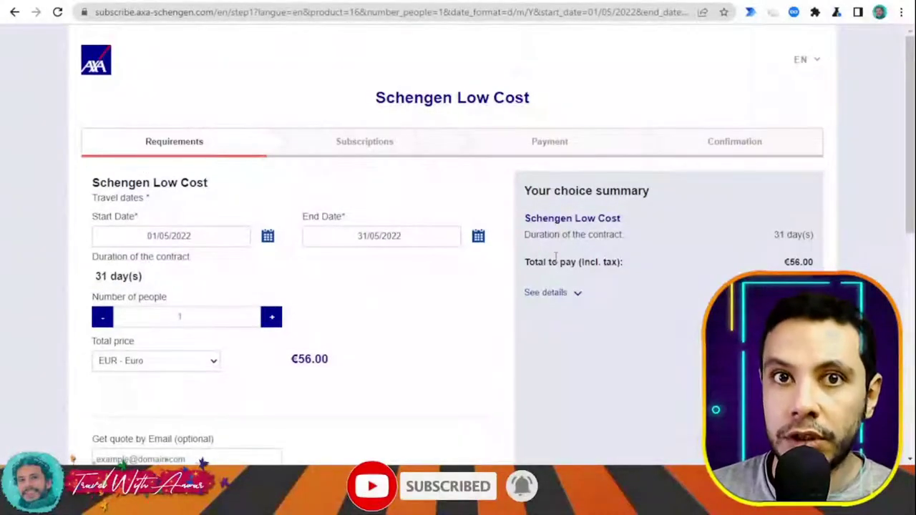
{"action": "left_click_drag", "start_coordinate": [790, 262], "coordinate": [799, 262]}
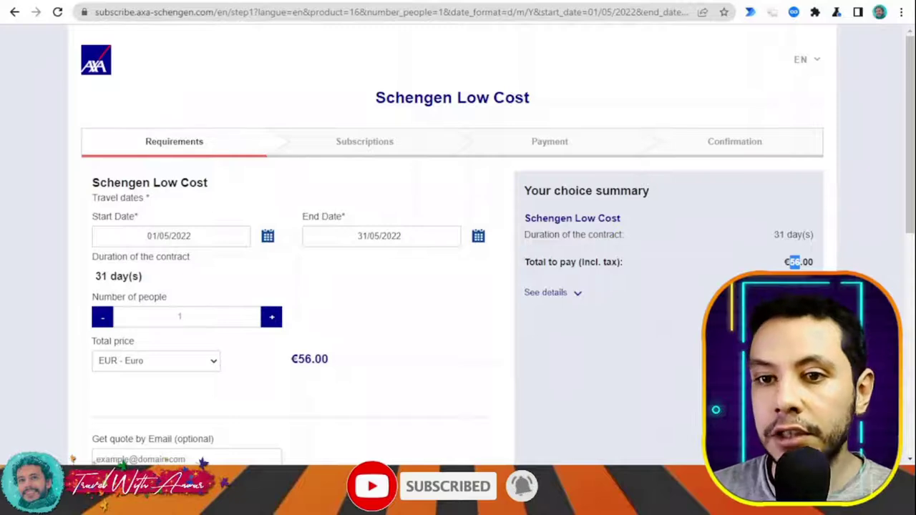
{"action": "scroll", "coordinate": [555, 219], "scroll_direction": "down", "scroll_amount": 3}
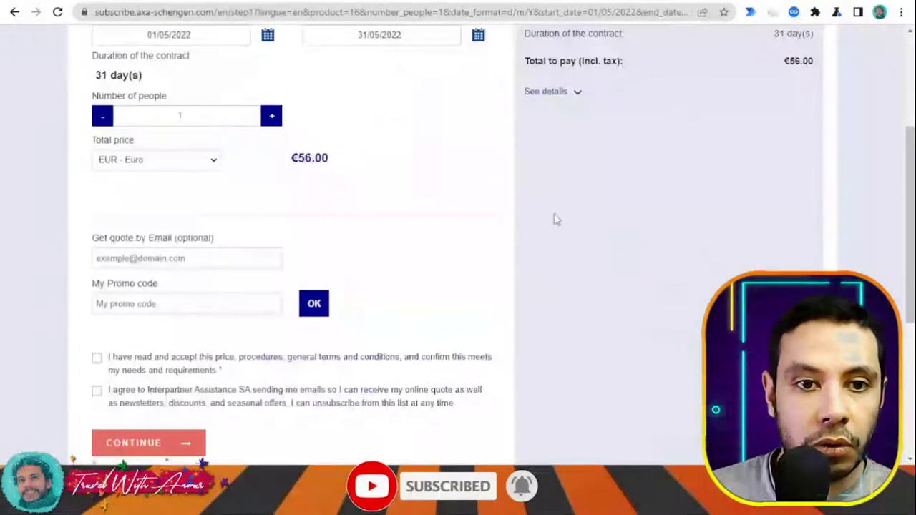
{"action": "scroll", "coordinate": [557, 219], "scroll_direction": "down", "scroll_amount": 1}
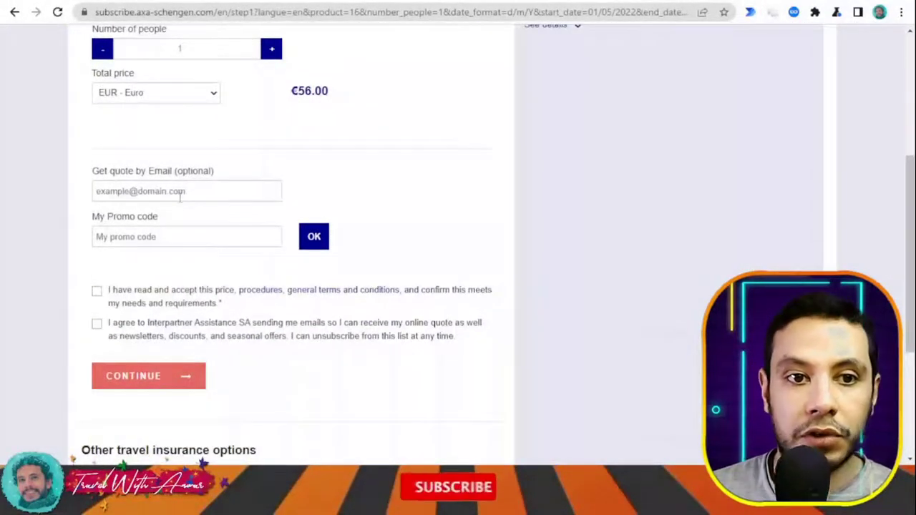
- Accept the Low Cost quote's price and general terms, agree to receive Interpartner Assistance emails, and continue to the subscription details
{"action": "scroll", "coordinate": [464, 225], "scroll_direction": "up", "scroll_amount": 3}
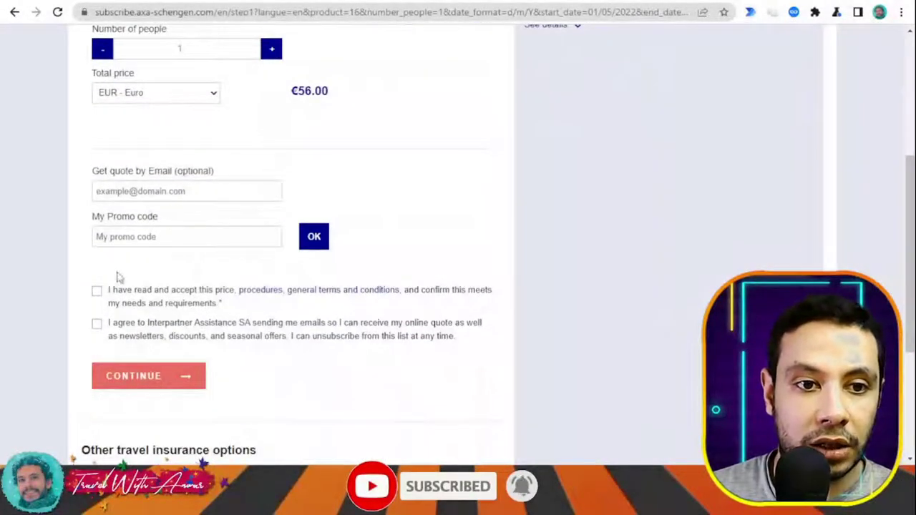
{"action": "left_click", "coordinate": [97, 292]}
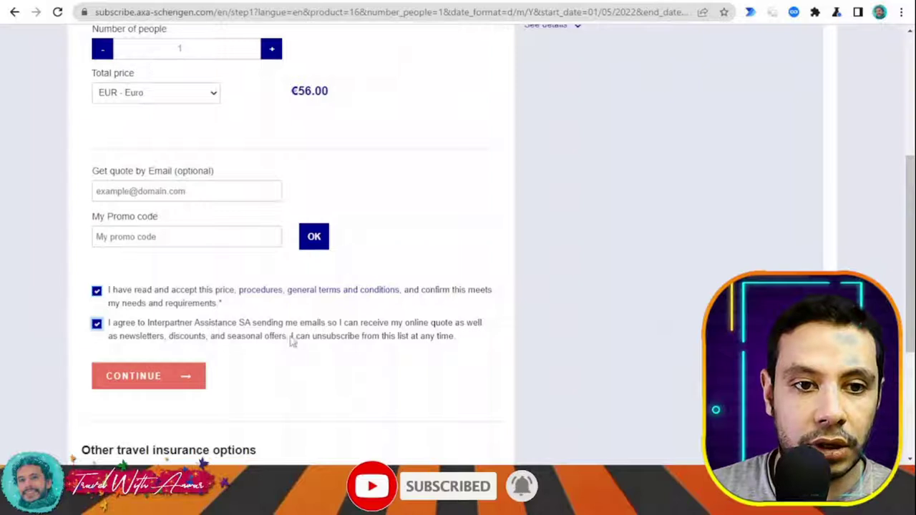
{"action": "scroll", "coordinate": [292, 342], "scroll_direction": "down", "scroll_amount": 1}
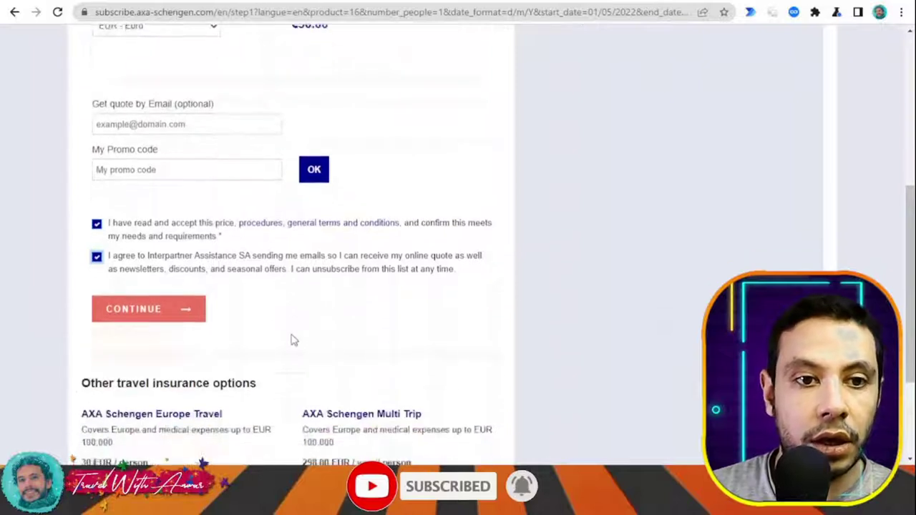
{"action": "left_click", "coordinate": [175, 319]}
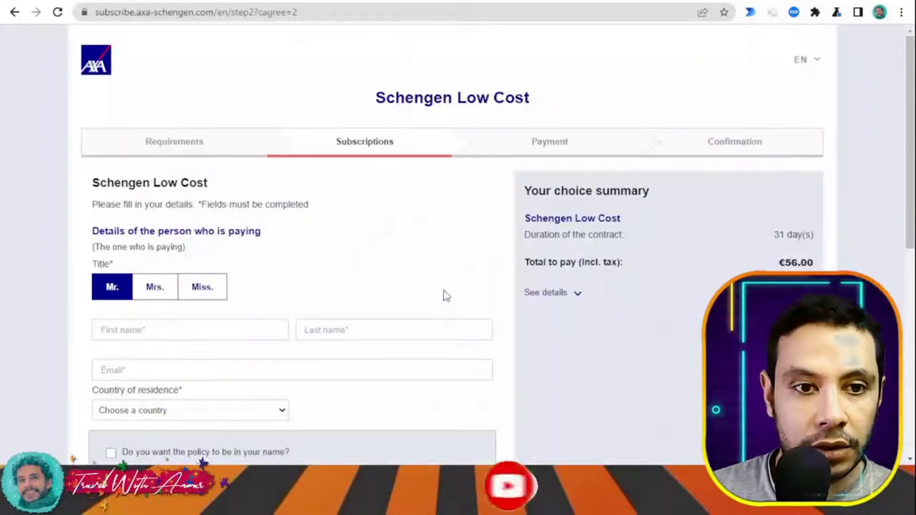
- Review the payer and beneficiary detail fields on the subscription form, including names, email, birthdate, residence, nationality and the policy-in-your-name option
{"action": "scroll", "coordinate": [444, 296], "scroll_direction": "down", "scroll_amount": 4}
{"action": "scroll", "coordinate": [463, 287], "scroll_direction": "up", "scroll_amount": 4}
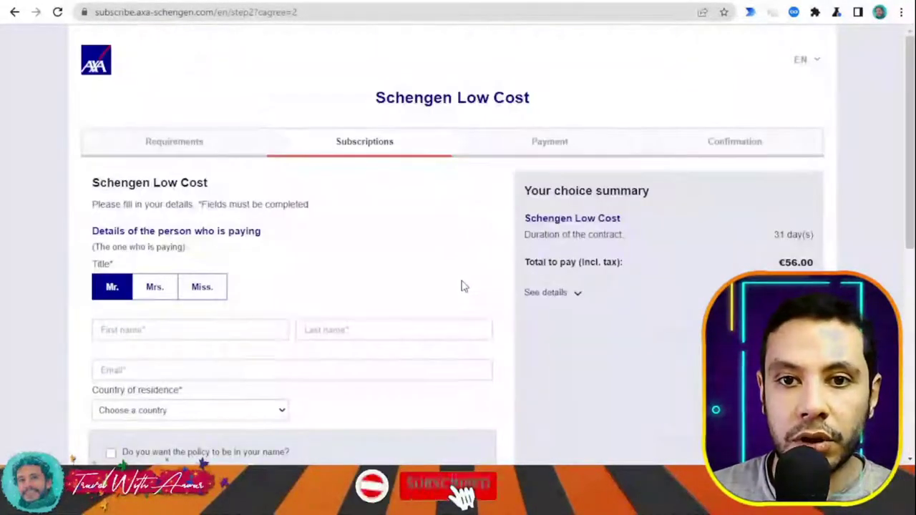
{"action": "scroll", "coordinate": [466, 284], "scroll_direction": "down", "scroll_amount": 2}
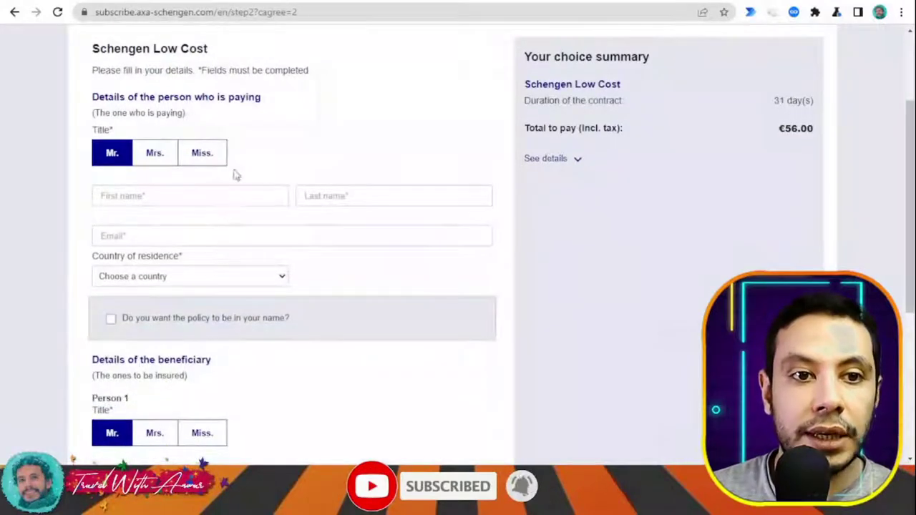
{"action": "scroll", "coordinate": [299, 194], "scroll_direction": "down", "scroll_amount": 3}
{"action": "scroll", "coordinate": [299, 195], "scroll_direction": "up", "scroll_amount": 3}
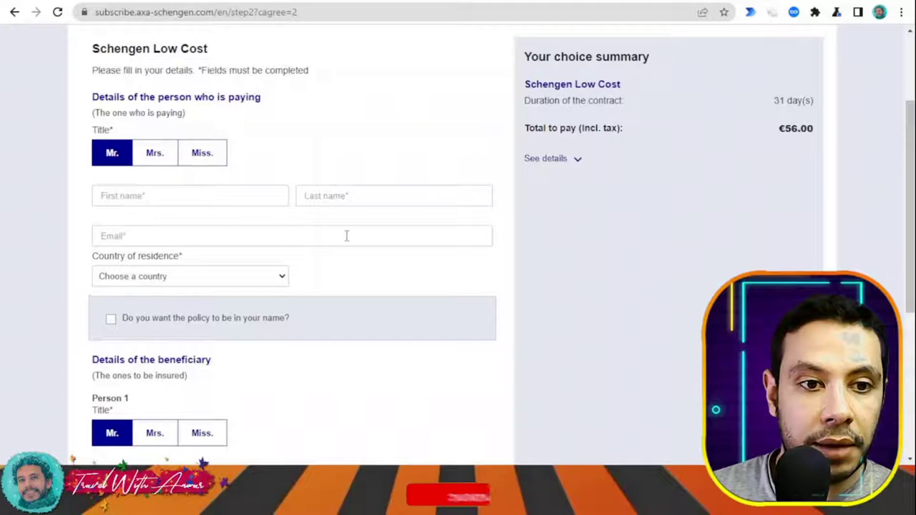
{"action": "scroll", "coordinate": [347, 236], "scroll_direction": "down", "scroll_amount": 4}
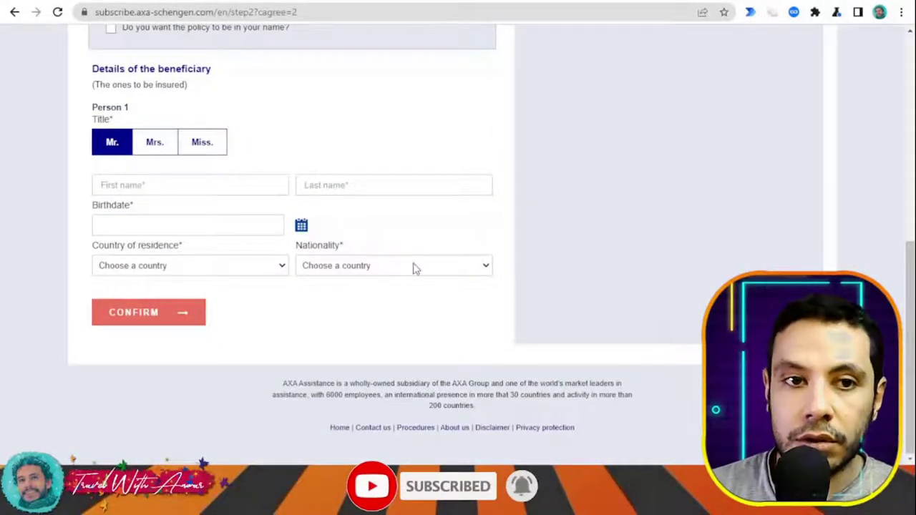
{"action": "scroll", "coordinate": [414, 267], "scroll_direction": "up", "scroll_amount": 5}
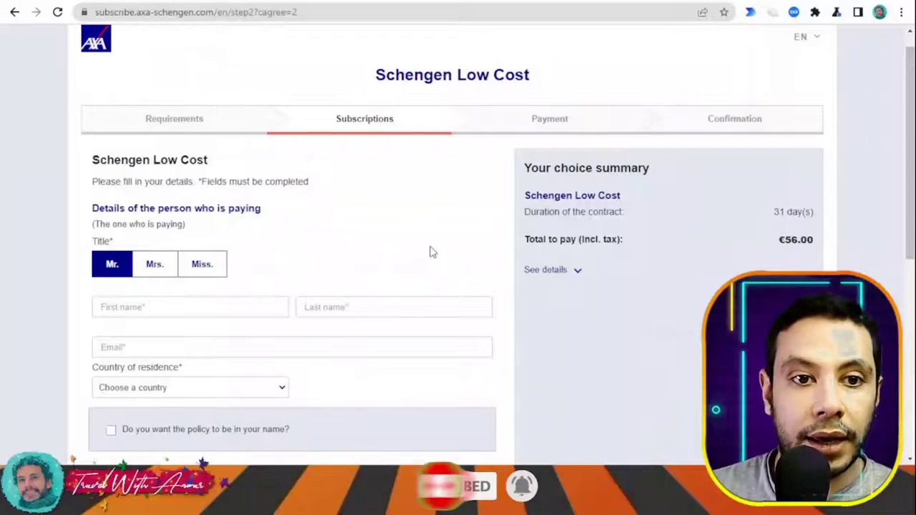
{"action": "scroll", "coordinate": [244, 208], "scroll_direction": "down", "scroll_amount": 3}
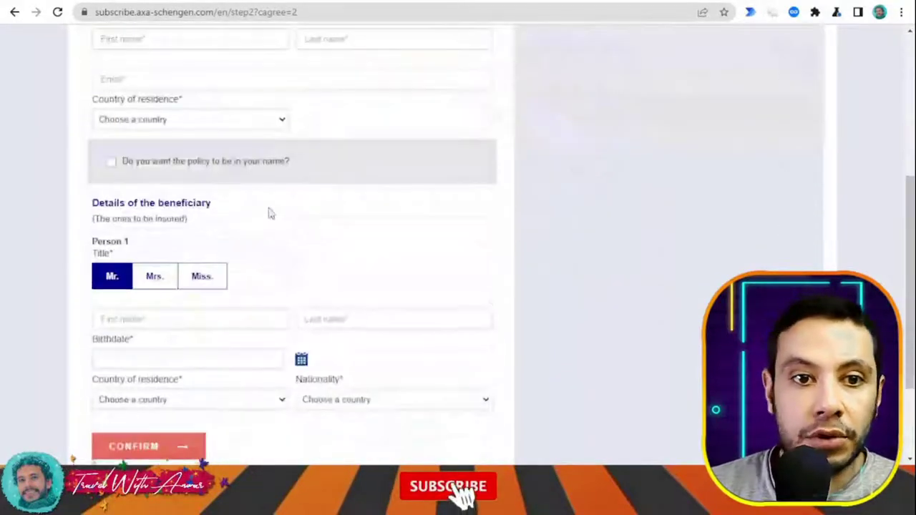
{"action": "scroll", "coordinate": [291, 208], "scroll_direction": "up", "scroll_amount": 3}
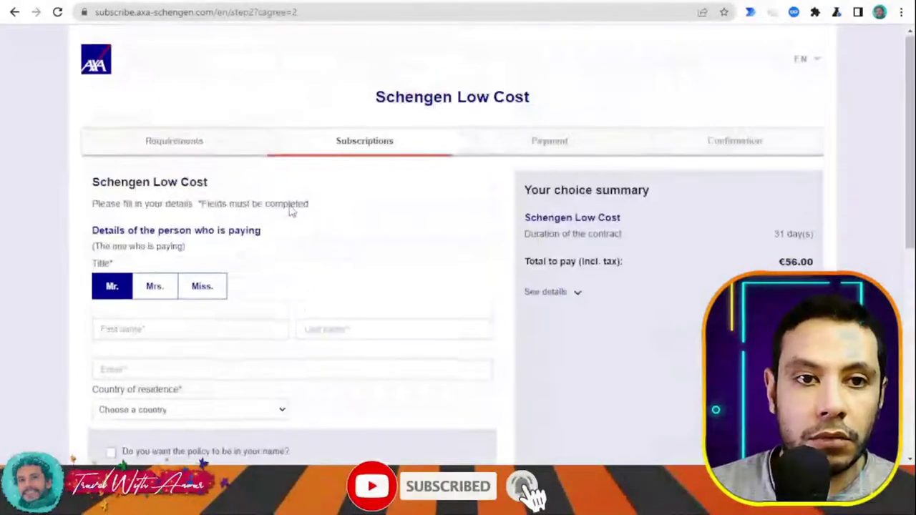
{"action": "scroll", "coordinate": [290, 205], "scroll_direction": "down", "scroll_amount": 2}
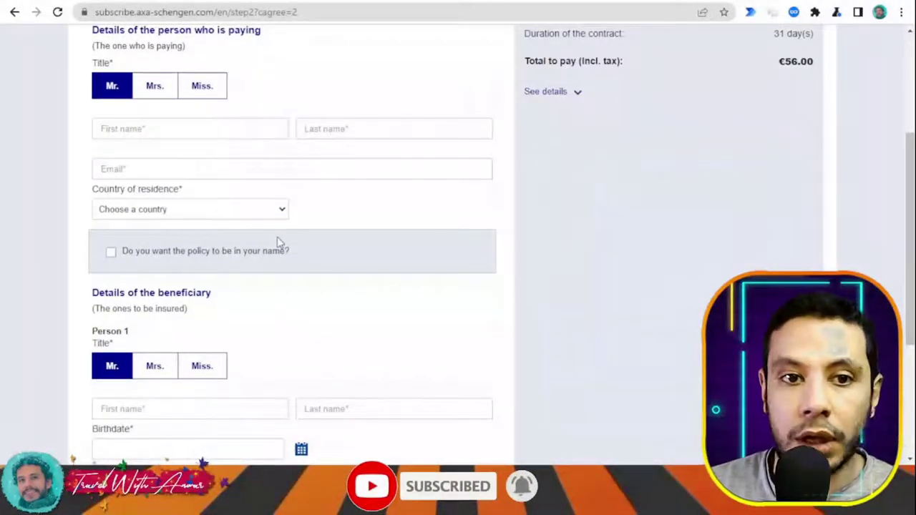
{"action": "scroll", "coordinate": [279, 303], "scroll_direction": "down", "scroll_amount": 2}
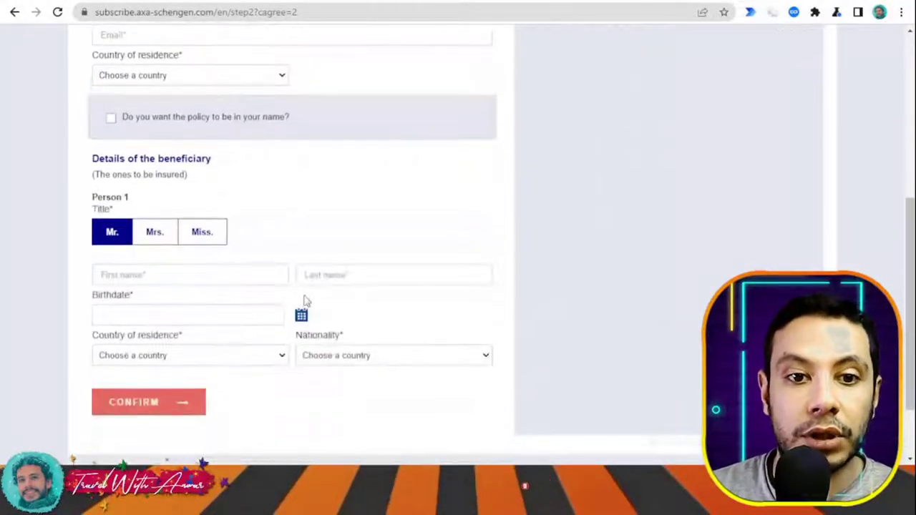
{"action": "scroll", "coordinate": [335, 292], "scroll_direction": "down", "scroll_amount": 1}
{"action": "left_click", "coordinate": [174, 320]}
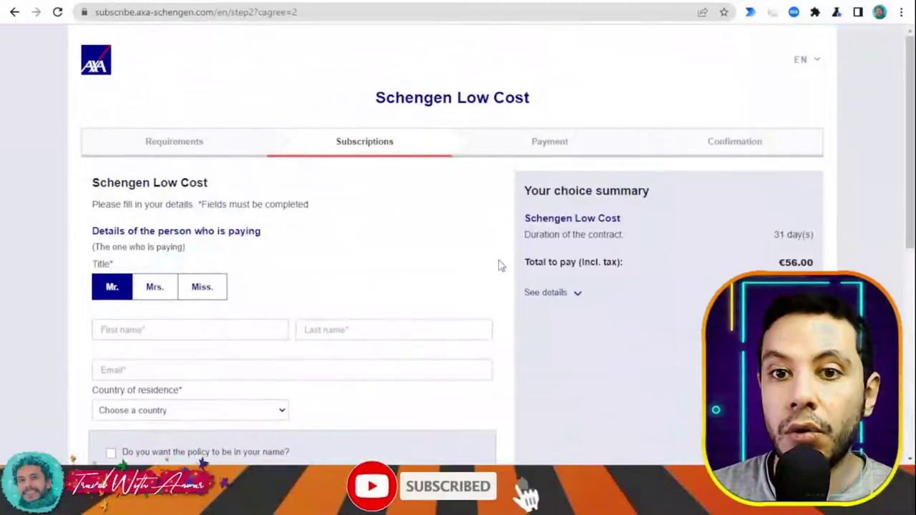